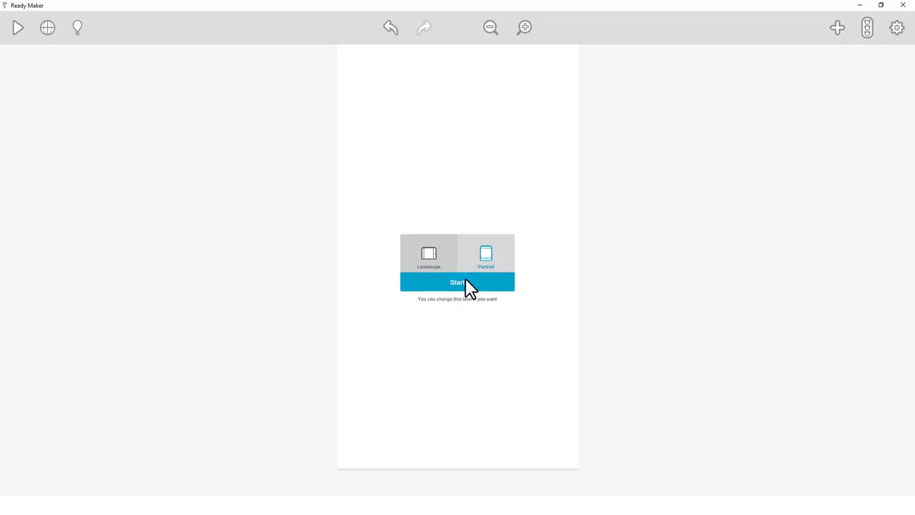
Step: Start the project in portrait orientation and make the scene's camera two steps smaller
click(466, 284)
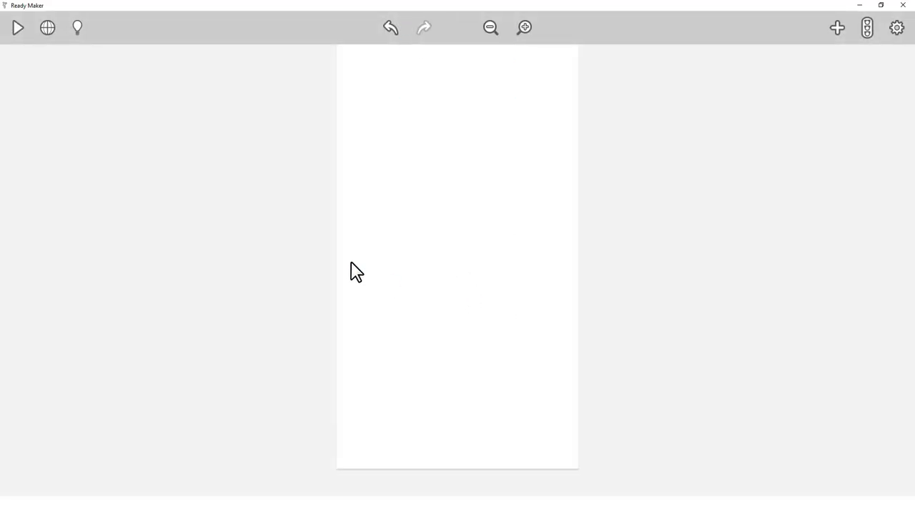
click(47, 28)
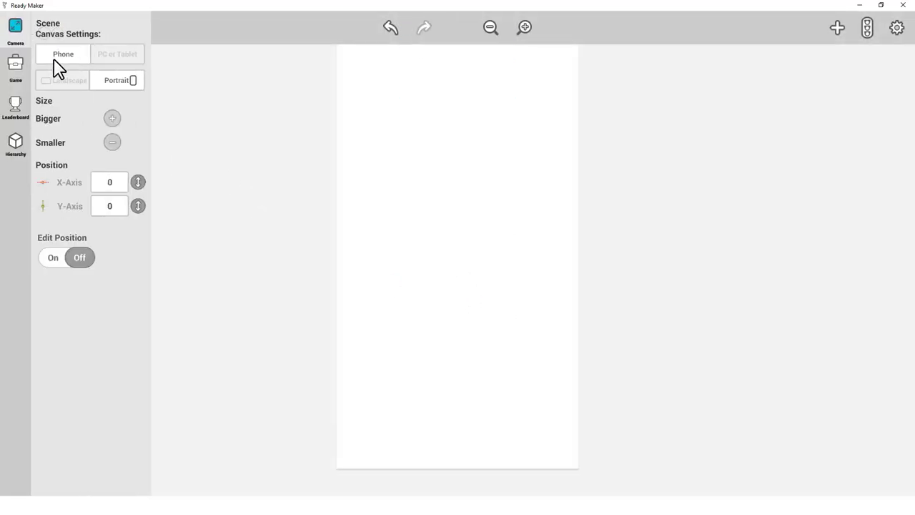
click(114, 142)
click(114, 142)
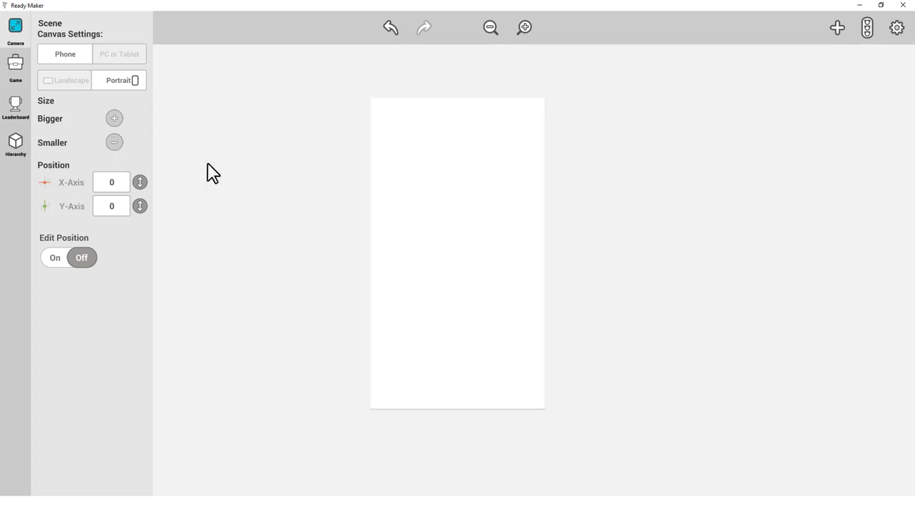
click(613, 182)
Step: Place the CD_BG background on the canvas, make it non-solid and assign it to the Background layer
click(838, 29)
drag(664, 123, 493, 254)
click(14, 39)
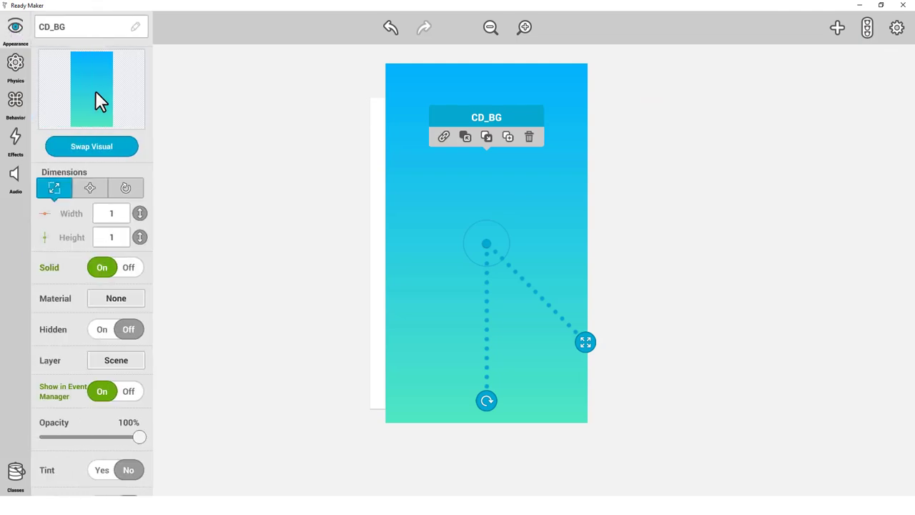
click(129, 267)
click(126, 361)
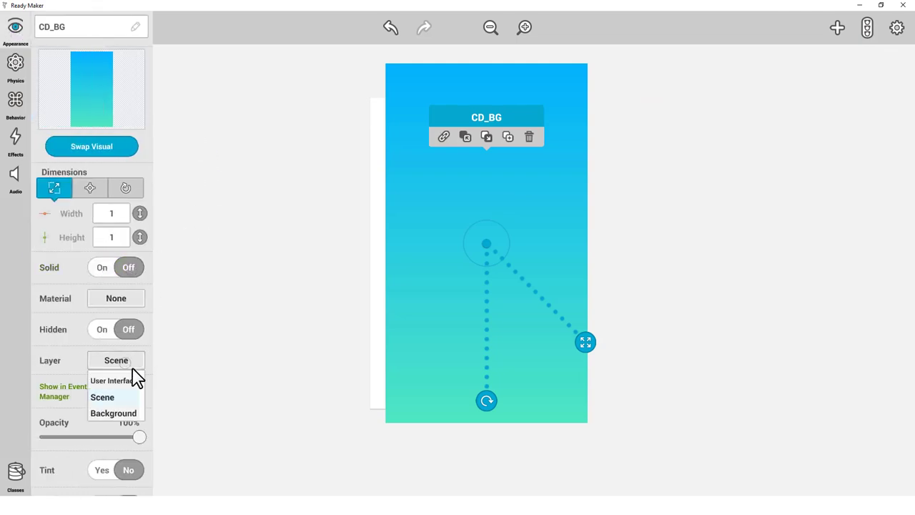
click(130, 416)
Step: Scale the CD_BG background to 0.88 in width and height and centre it at X 0, Y 0
text(0.88)
click(114, 237)
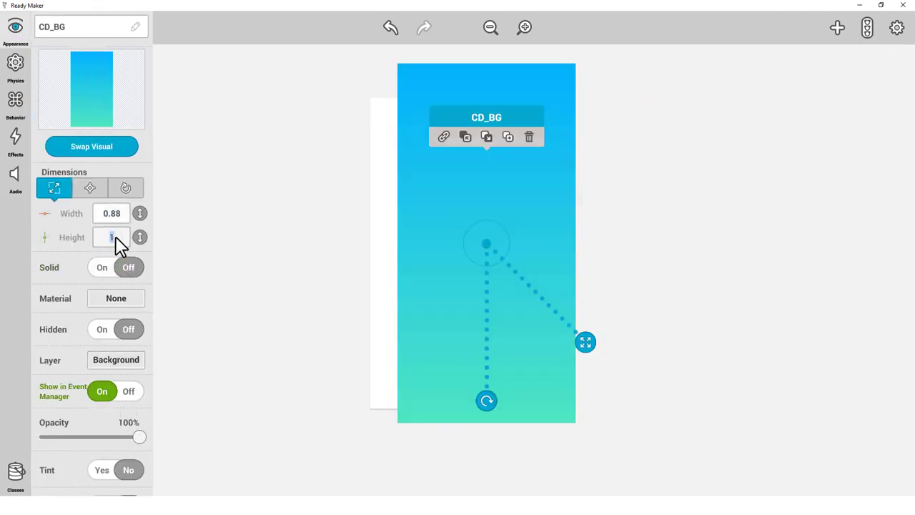
text(0.8)
key(Tab)
text(0)
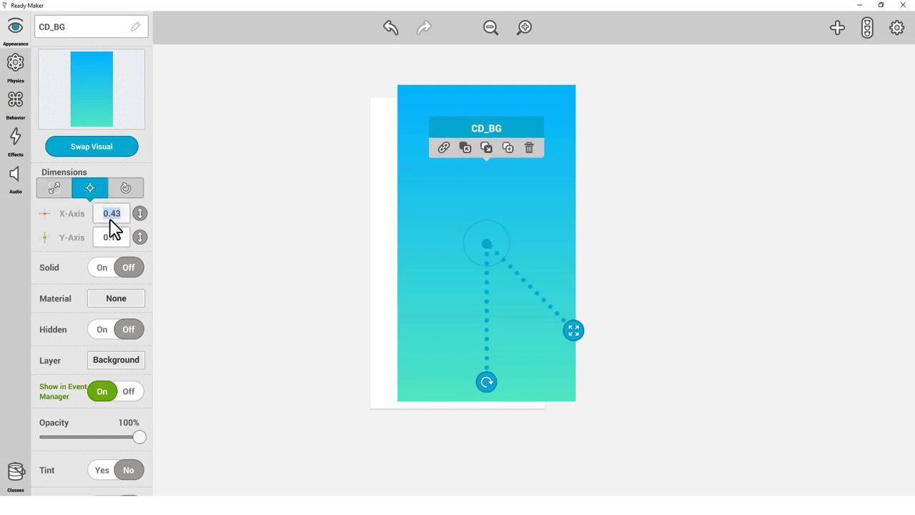
key(Tab)
text(0)
click(260, 229)
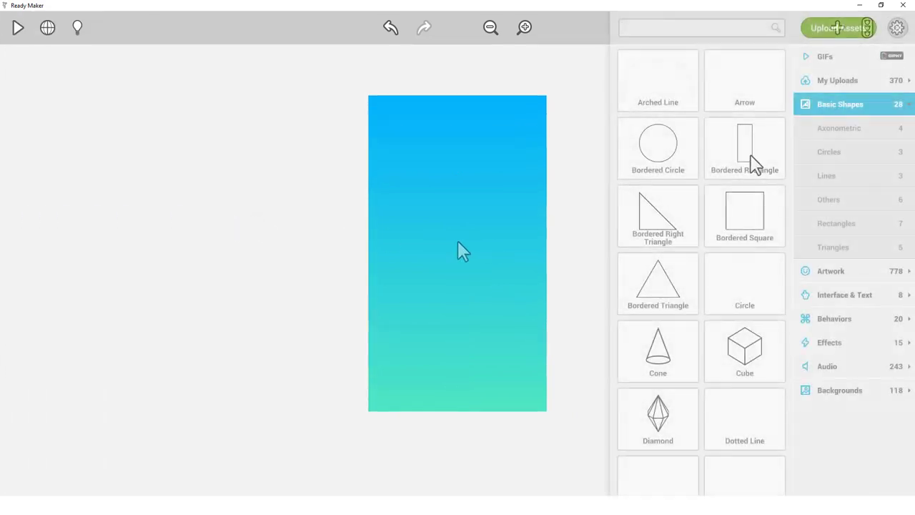
Step: Add a bordered rectangle beside the canvas, name it TAP, turn Solid off and put it on the User Interface layer
drag(747, 143, 299, 250)
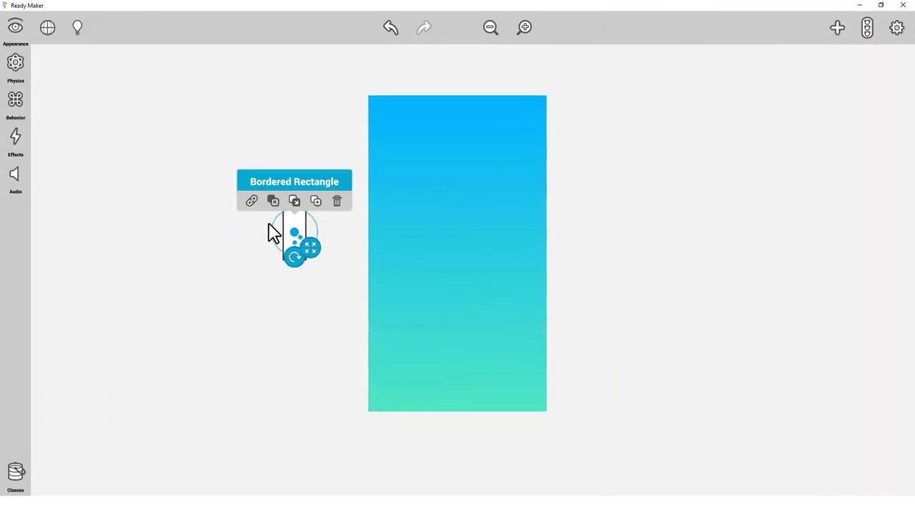
click(21, 43)
click(85, 32)
text(TAP)
click(129, 268)
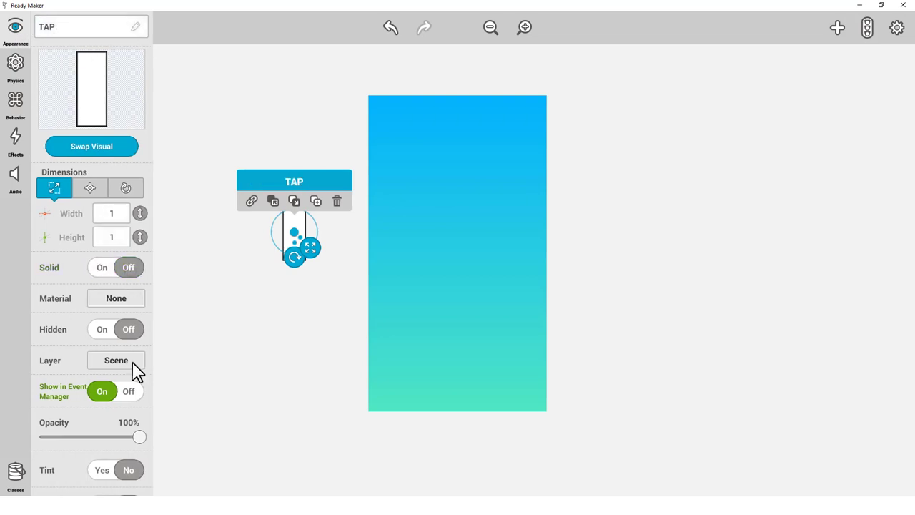
click(132, 362)
click(129, 380)
Step: Resize the TAP rectangle to width 8 and height 5.2
click(118, 215)
text(8)
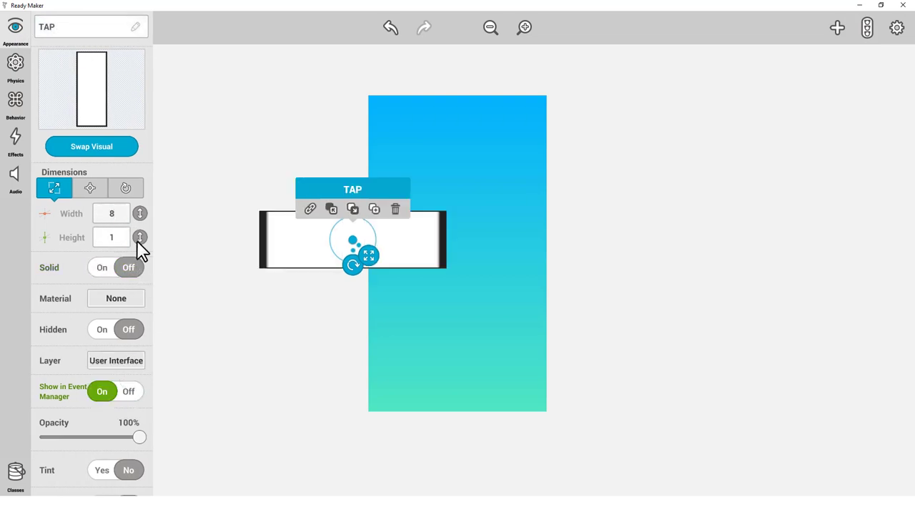
click(118, 237)
text(5.8)
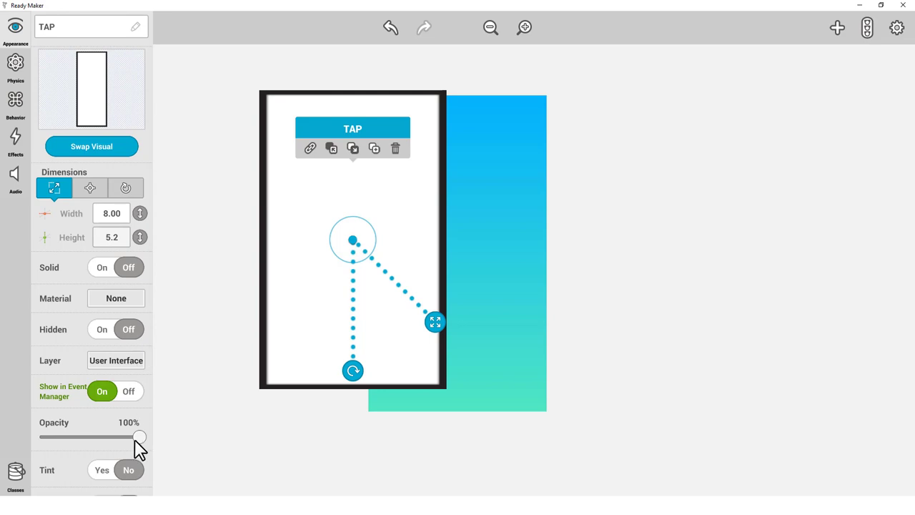
Step: Lower the TAP rectangle's opacity to 80% and tint it black
drag(136, 439, 120, 436)
scroll(144, 401, down, 3)
click(102, 344)
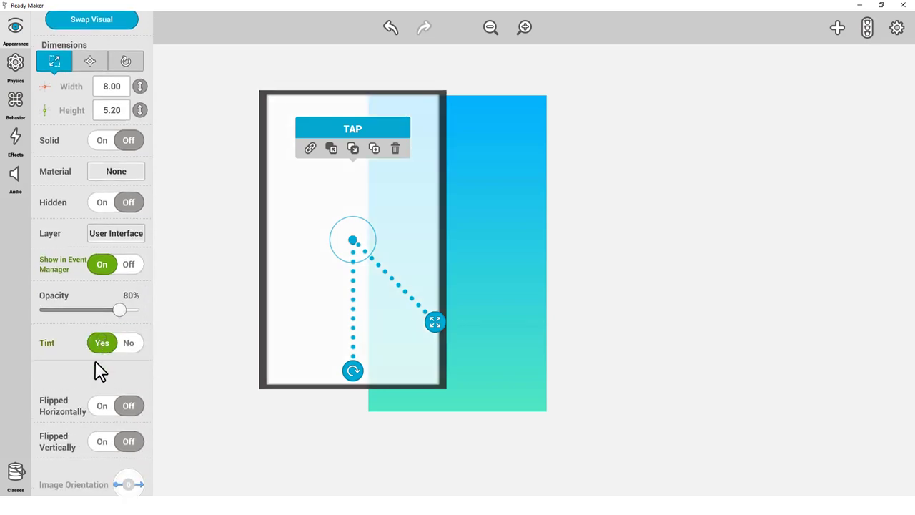
scroll(140, 343, up, 5)
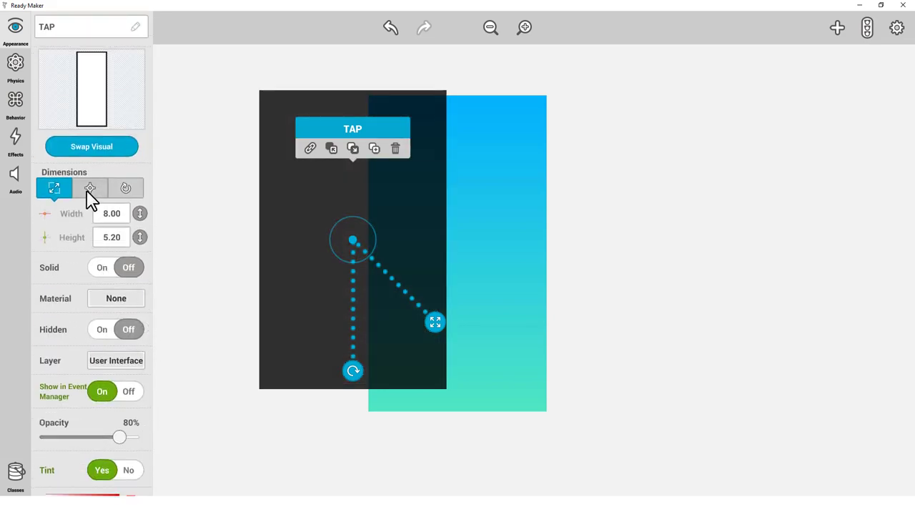
Step: Position the TAP rectangle at X 0, Y -5.35, below the canvas
click(89, 192)
click(112, 214)
text(0)
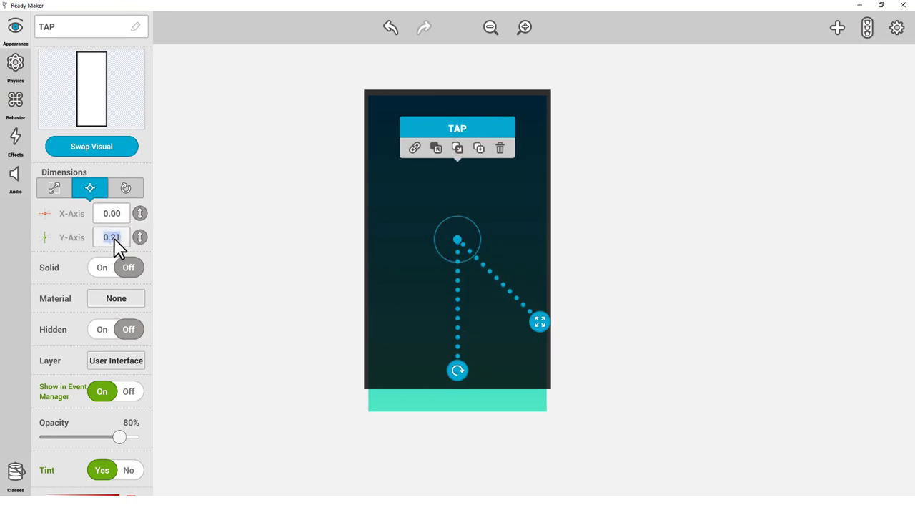
text(-5.35)
Step: Add another bordered rectangle in the upper part of the canvas, name it Destroyer Top and turn Solid off
drag(262, 271, 249, 288)
click(838, 27)
drag(755, 157, 447, 187)
click(74, 29)
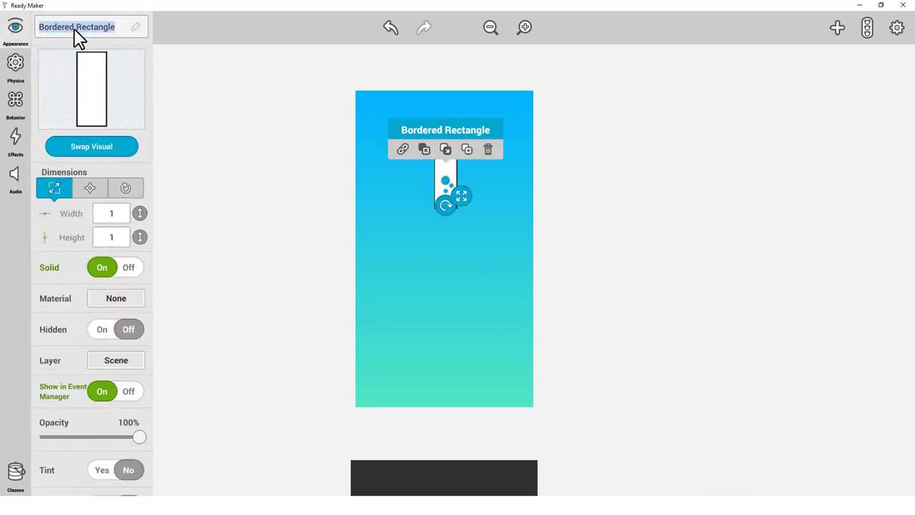
text(Destroyer Top)
click(131, 267)
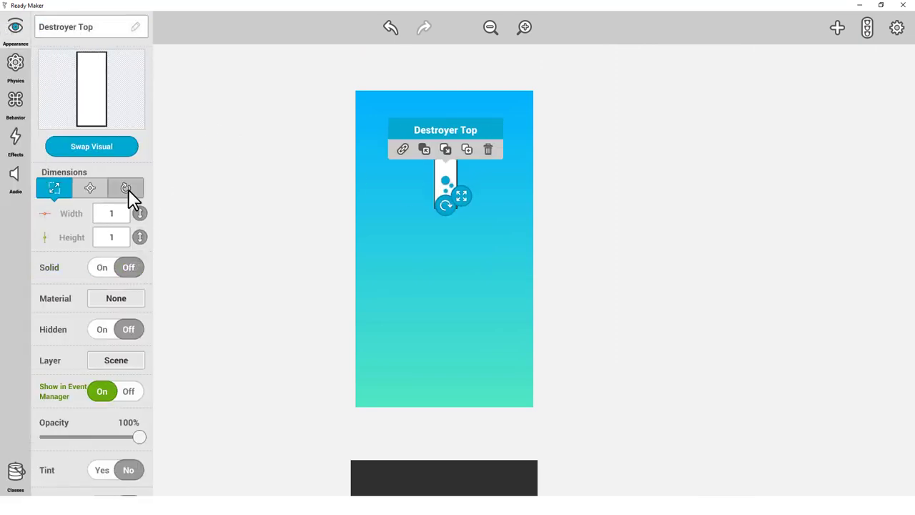
Step: Rotate Destroyer Top by 90 degrees and position it at X 0, Y 2.4
click(126, 189)
text(90)
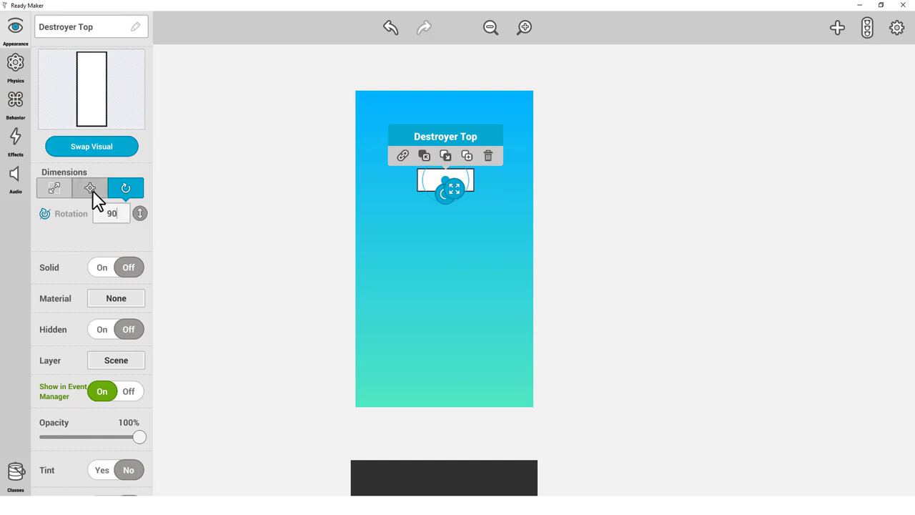
click(93, 189)
click(114, 216)
click(116, 238)
text(2)
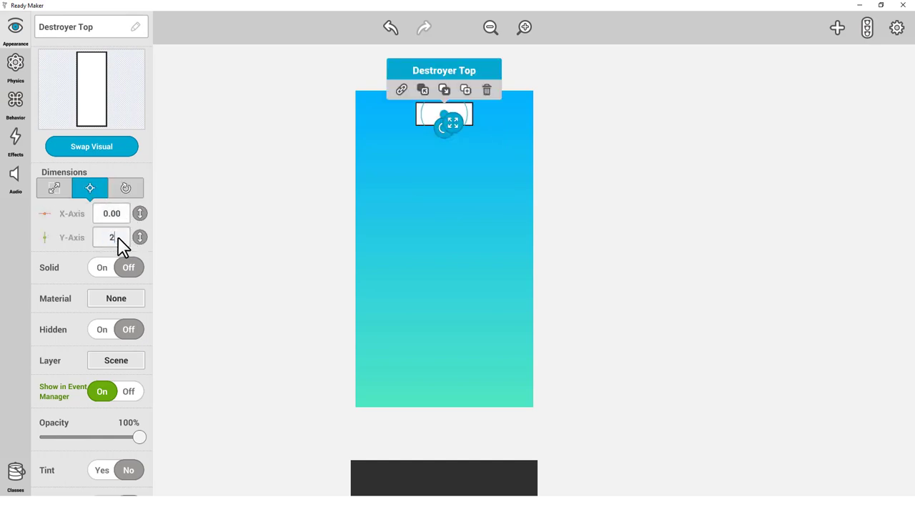
text(.4)
Step: Resize Destroyer Top to width 0.6 and height 4
click(54, 188)
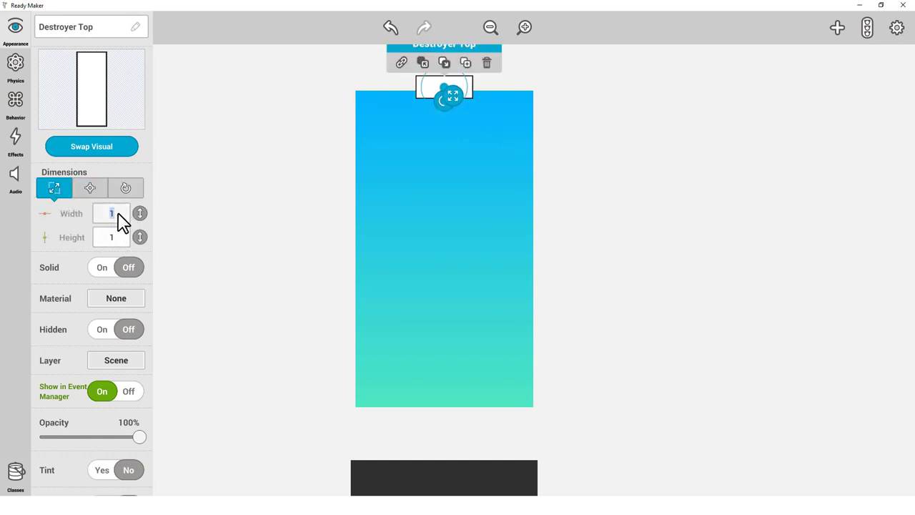
click(119, 216)
text(0.6)
click(123, 240)
text(4)
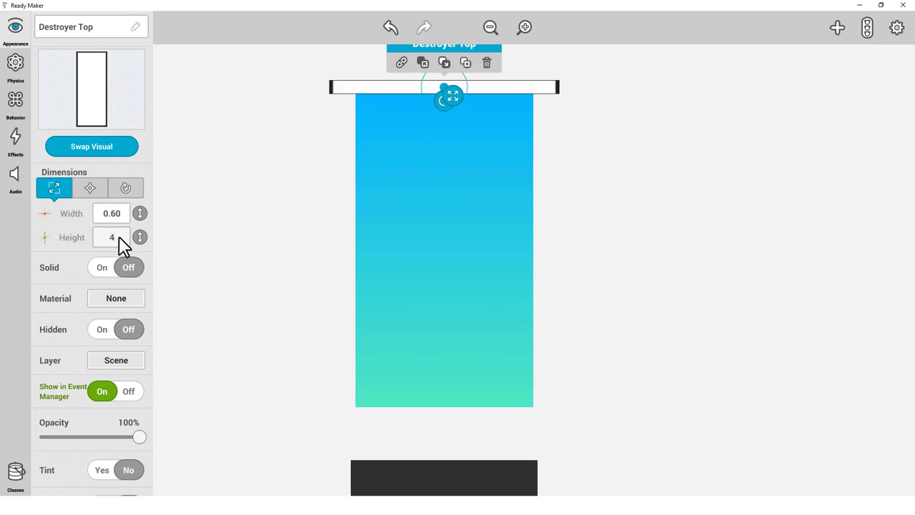
key(Return)
Step: Tint the Destroyer Top bar cyan
scroll(147, 292, down, 5)
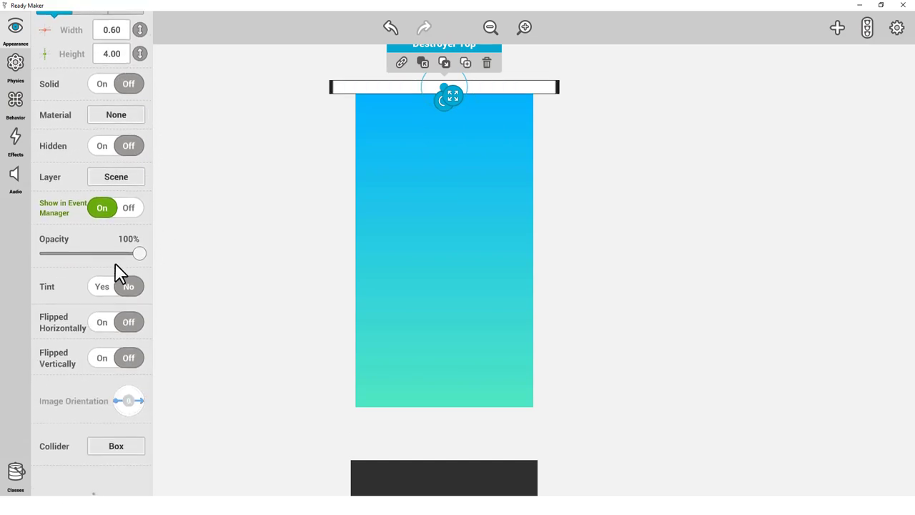
click(104, 286)
click(130, 348)
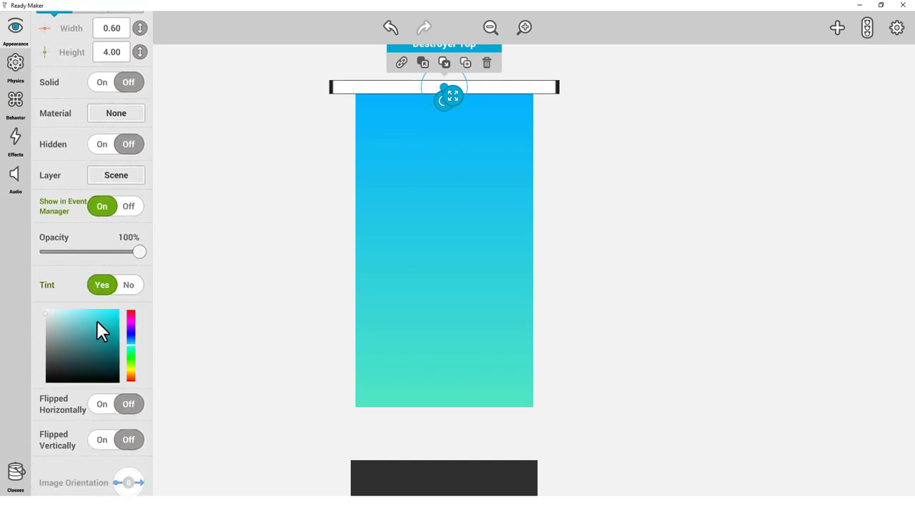
click(97, 320)
scroll(137, 401, up, 5)
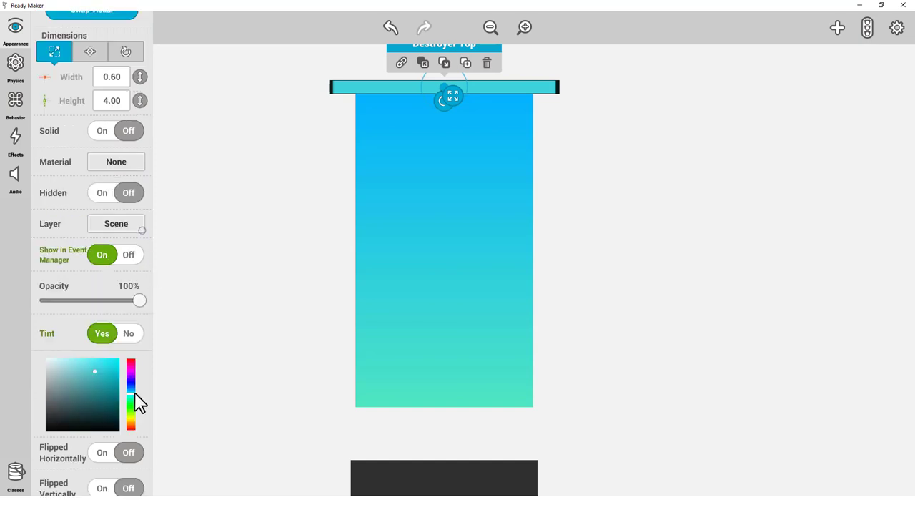
click(224, 245)
Step: Create a class named Destroyer from the Destroyer Top object and save it
click(447, 140)
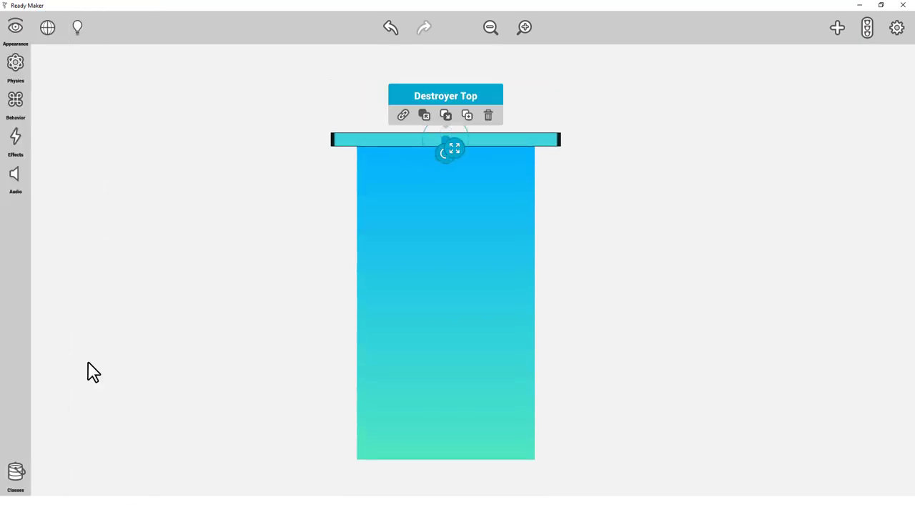
click(15, 475)
click(106, 28)
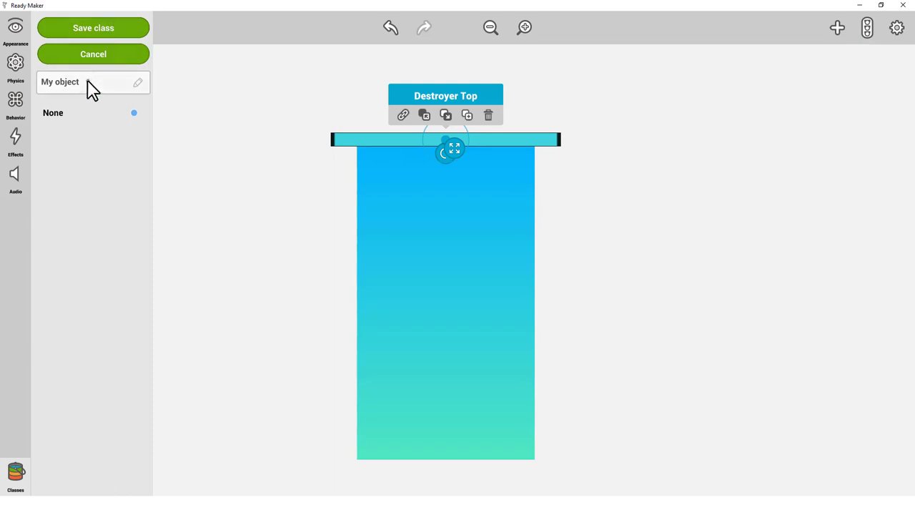
click(89, 83)
text(Destroyer)
click(122, 19)
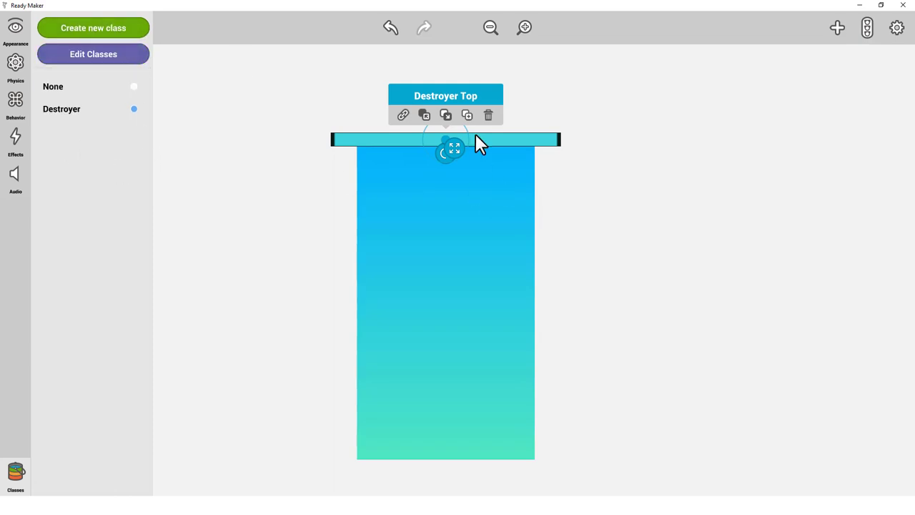
Step: Duplicate Destroyer Top, rename the copy Destroyer Bottom and set its Y position to -2.4
click(467, 115)
click(26, 37)
click(96, 29)
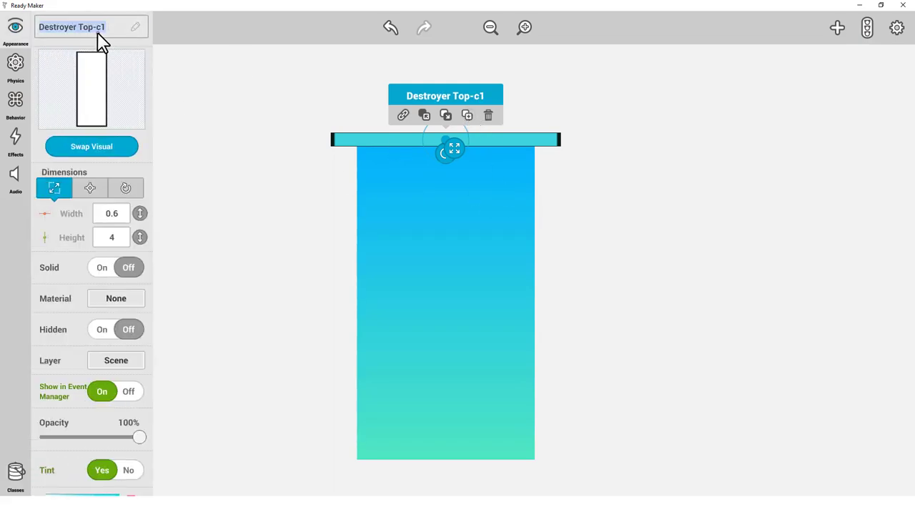
text(Destroyer Bottom)
click(92, 189)
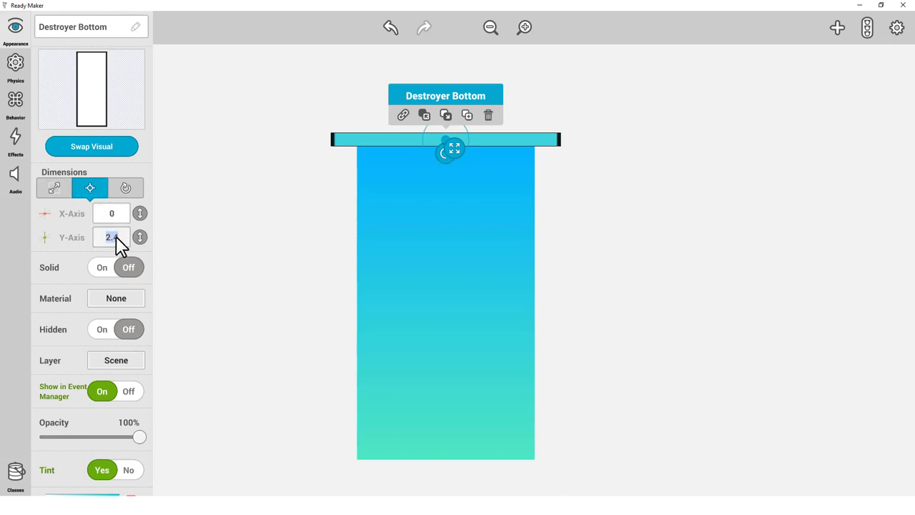
text(-2.4)
click(297, 231)
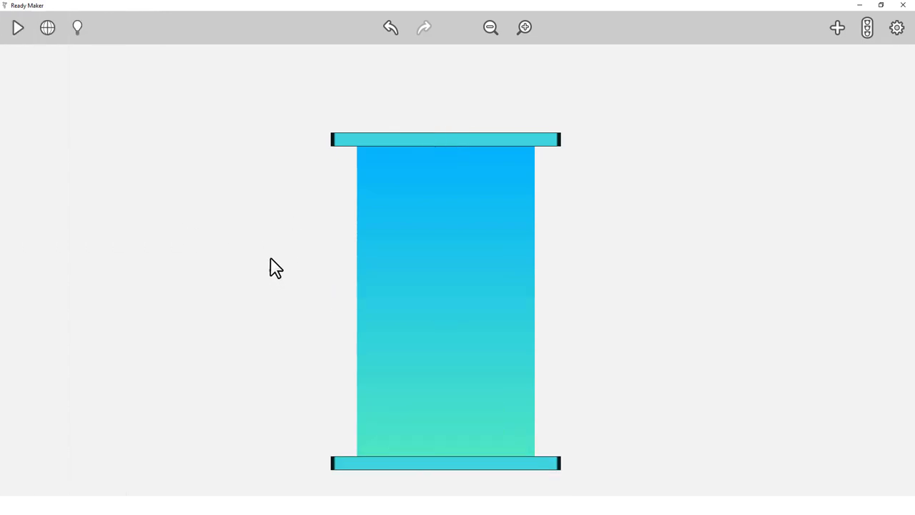
Step: Add a bordered circle at the canvas's left edge, name it Spawner Left and turn Solid off
drag(275, 268, 215, 228)
click(837, 27)
click(659, 168)
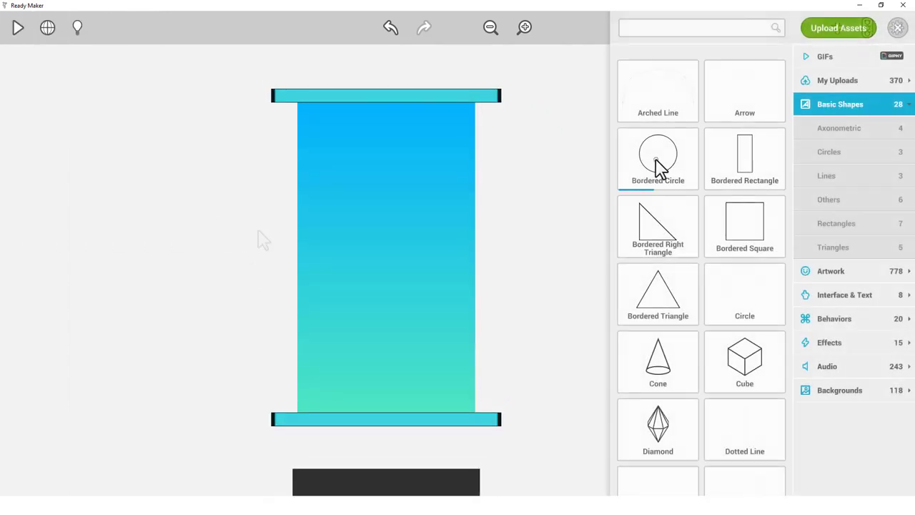
drag(659, 168, 294, 243)
click(16, 29)
click(88, 29)
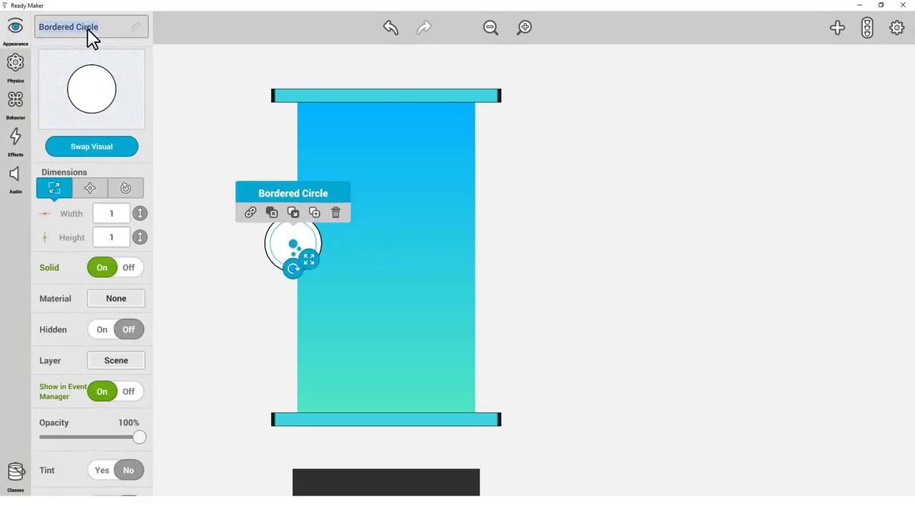
text(Spawner Left)
key(Return)
Step: Resize the Spawner Left circle to 0.4 in width and height
click(112, 213)
text(0.40)
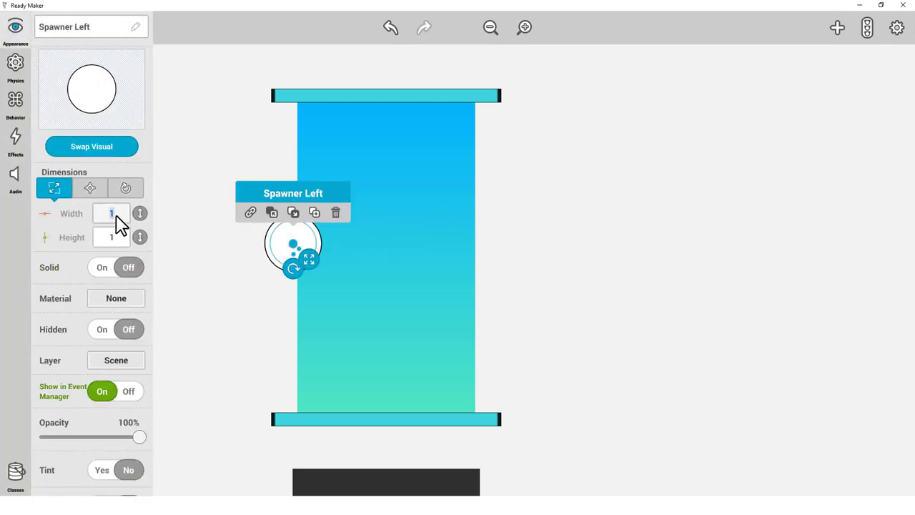
click(115, 238)
text(0.4)
Step: Position the Spawner Left circle at X -1.40, Y 0
click(91, 192)
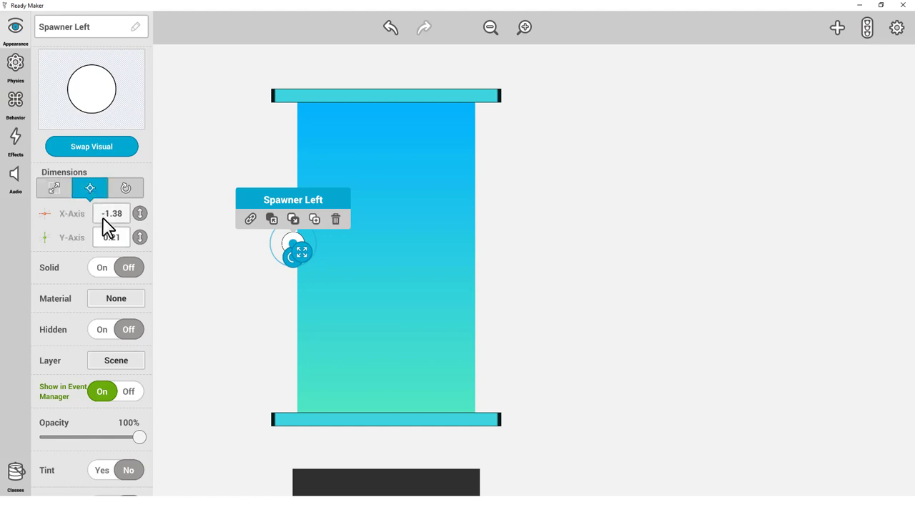
text(40)
click(113, 237)
text(0)
key(Return)
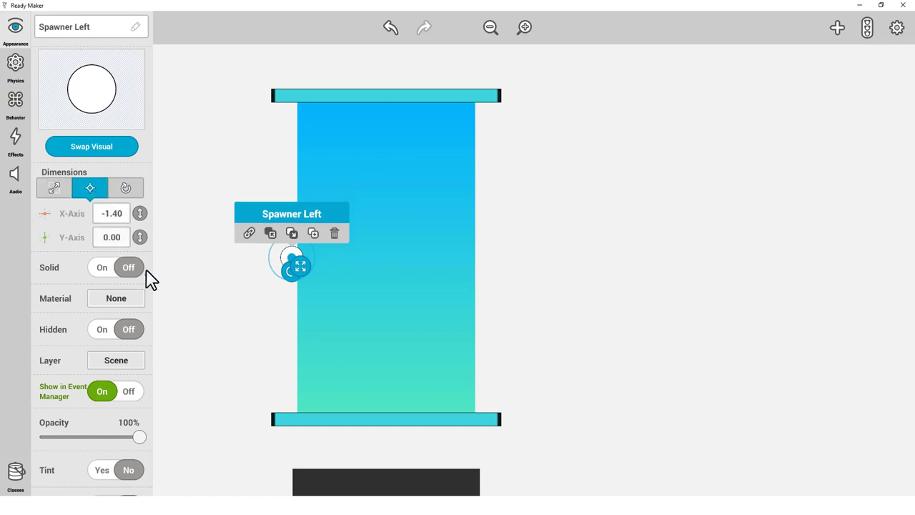
Step: Turn on Tint for Spawner Left and colour the circle yellow
scroll(121, 276, down, 3)
click(102, 349)
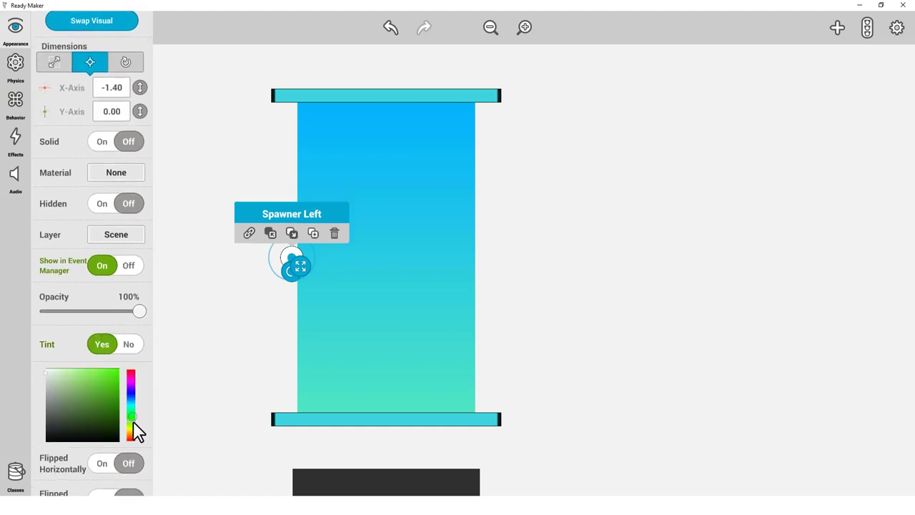
drag(133, 424, 132, 430)
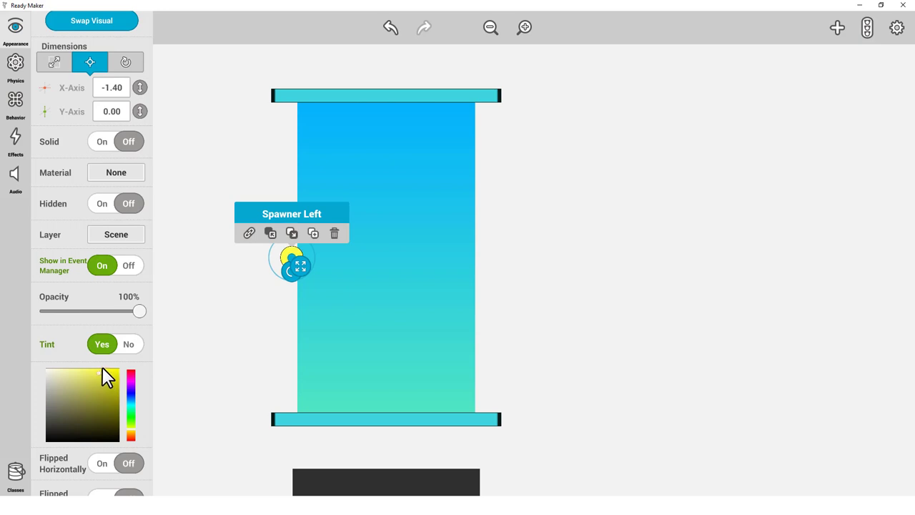
scroll(136, 300, up, 3)
Step: Add a Bullet behavior to Spawner Left with flow direction 270 and a speed of 2.45 m/s
click(13, 113)
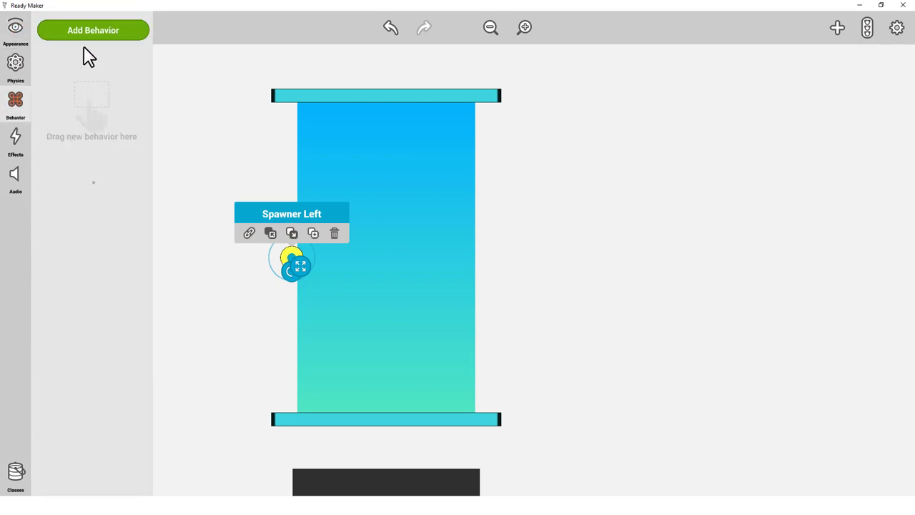
click(85, 31)
drag(667, 74, 97, 108)
drag(145, 185, 132, 218)
drag(74, 140, 61, 140)
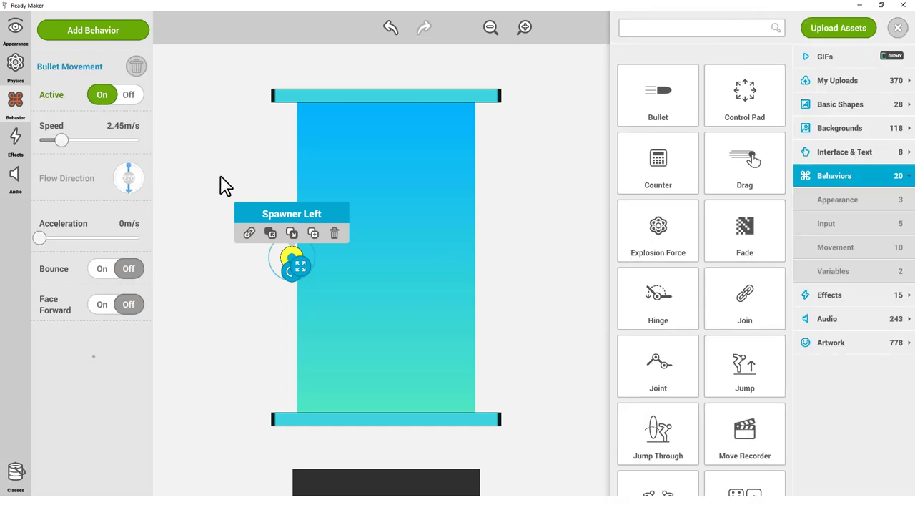
Step: Create a class named Spawner for Spawner Left and save it
click(15, 476)
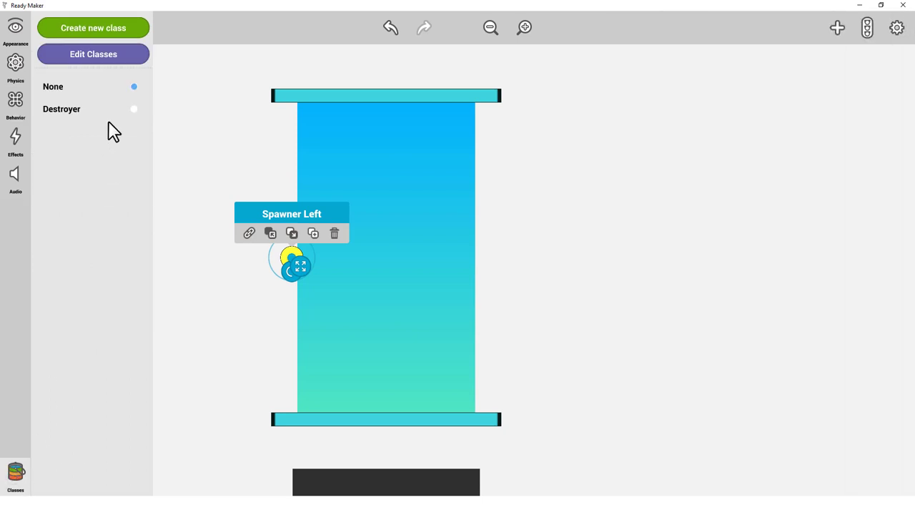
click(105, 32)
text(Spawner)
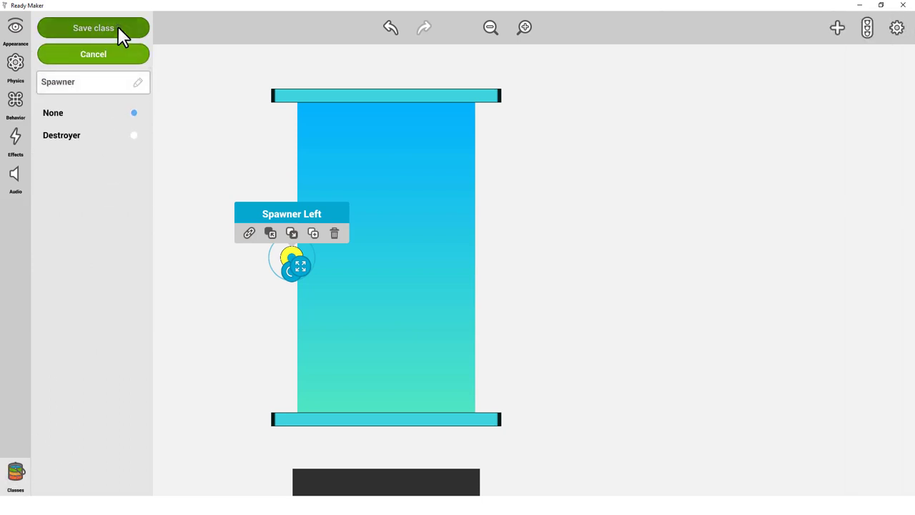
click(118, 27)
Step: Duplicate Spawner Left, rename the copy Spawner Right and set its X position to 1.4
click(312, 233)
click(16, 26)
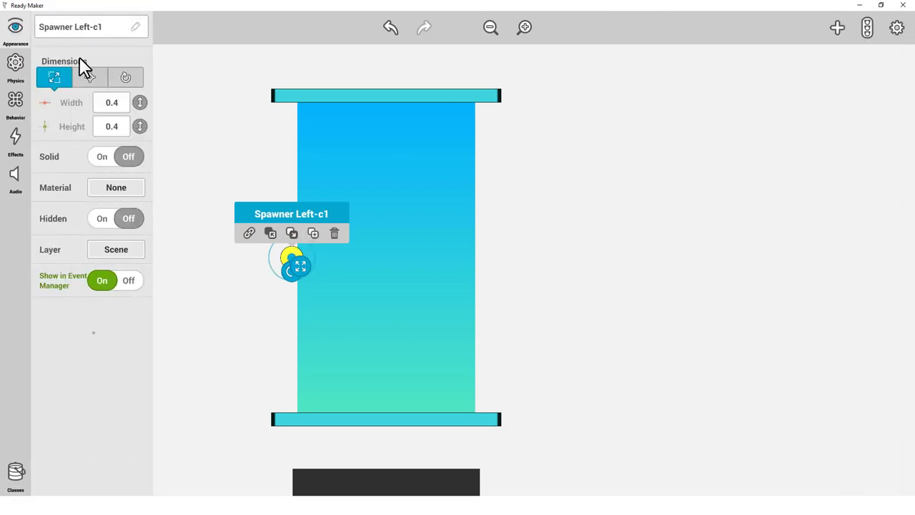
triple_click(72, 27)
text(Spawner Right)
click(89, 77)
click(116, 102)
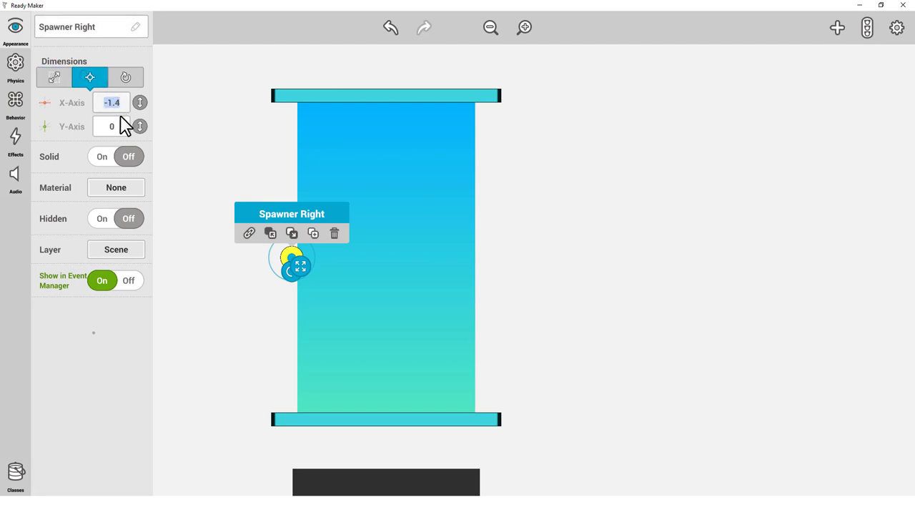
text(1.4)
Step: Adjust the flow direction and speed of Spawner Right's Bullet Movement
click(17, 113)
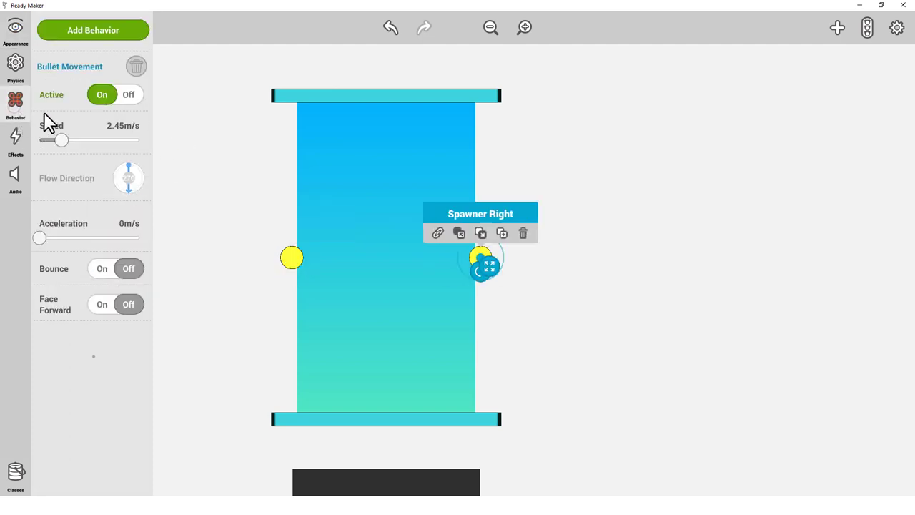
click(131, 192)
drag(68, 140, 66, 140)
Step: Add a bordered circle at the centre of the background, between the two spawners, and name it Player
click(837, 27)
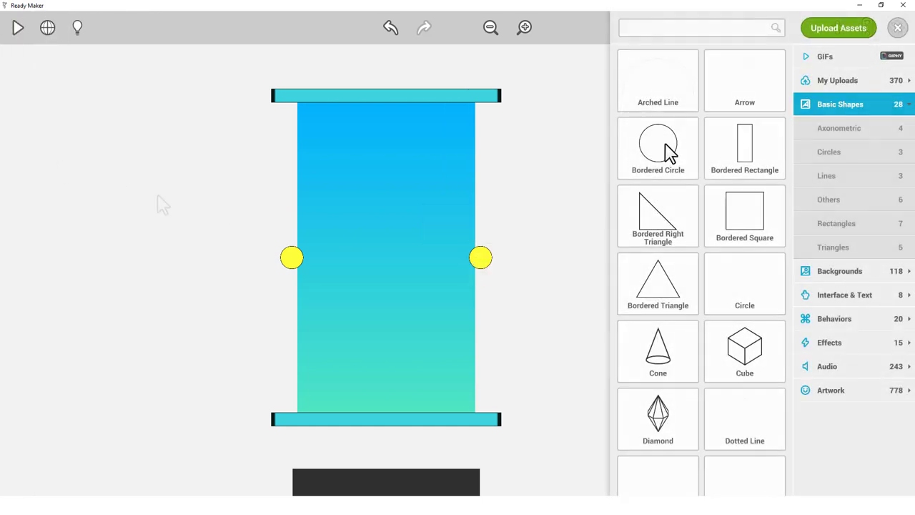
click(668, 153)
drag(651, 163, 394, 260)
click(400, 257)
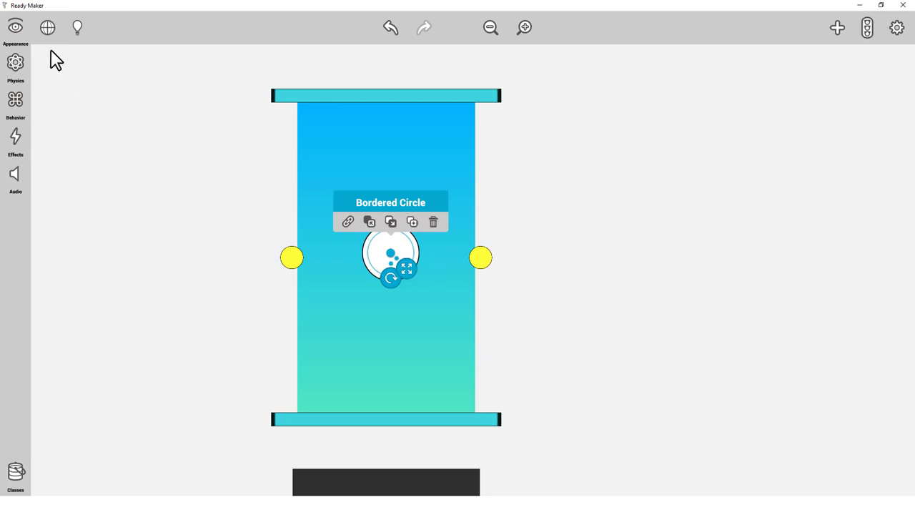
click(85, 30)
text(Player)
Step: Set the Player's width and height to 0.55 and turn Solid off
click(113, 213)
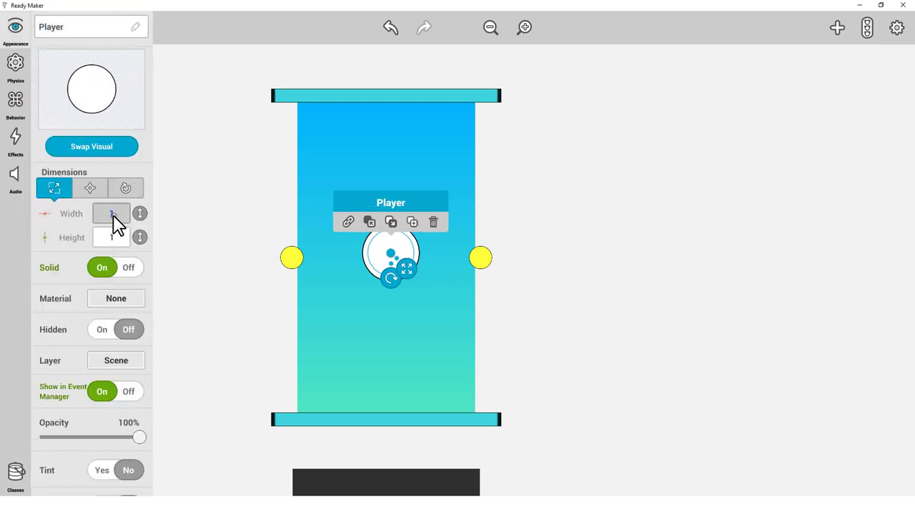
text(0.55)
click(114, 238)
text(0.55)
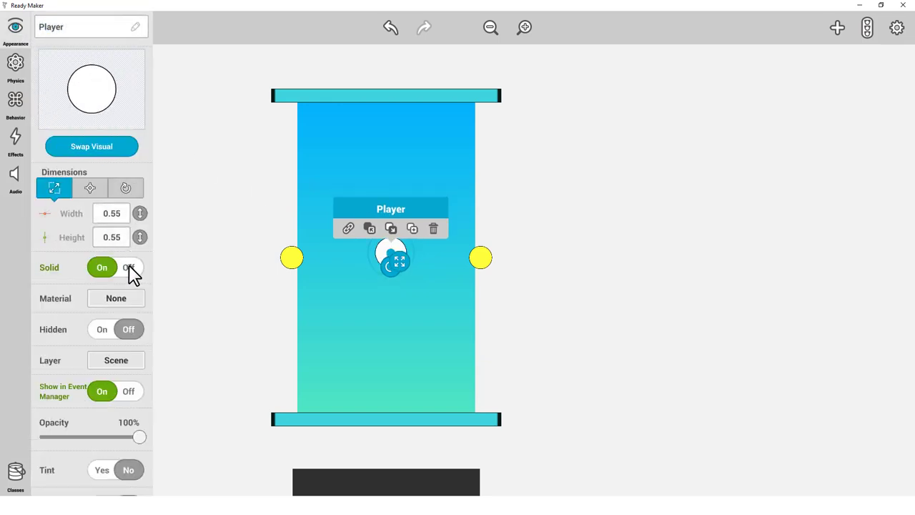
click(128, 268)
Step: Set the Player's collider to Circle and turn off its gravity
scroll(139, 180, down, 5)
click(117, 447)
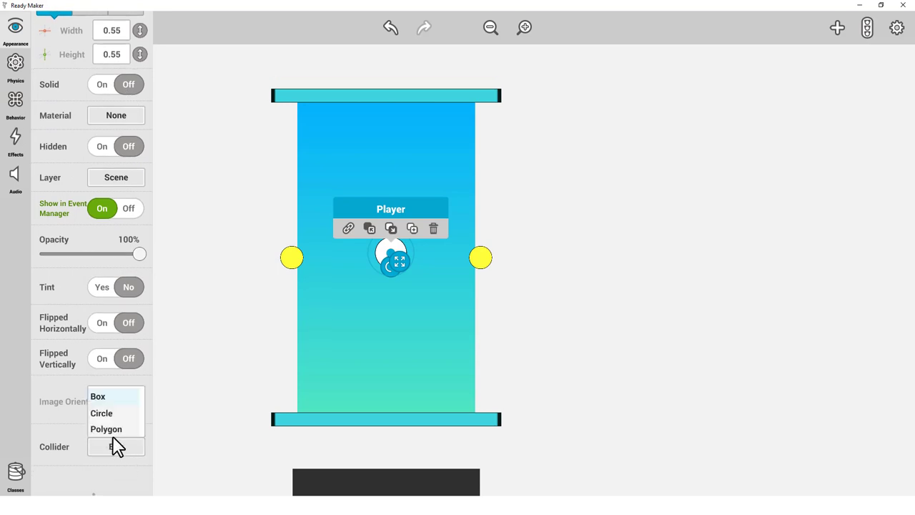
click(110, 413)
drag(145, 280, 130, 440)
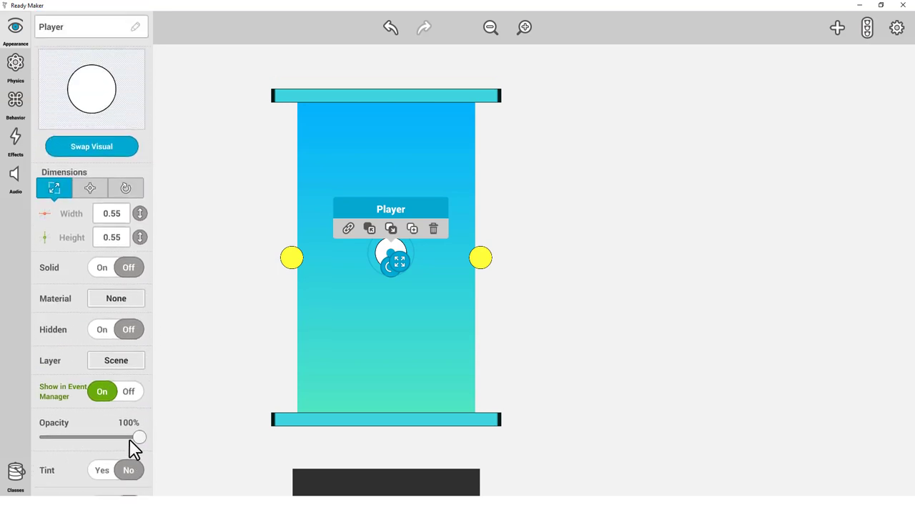
click(15, 65)
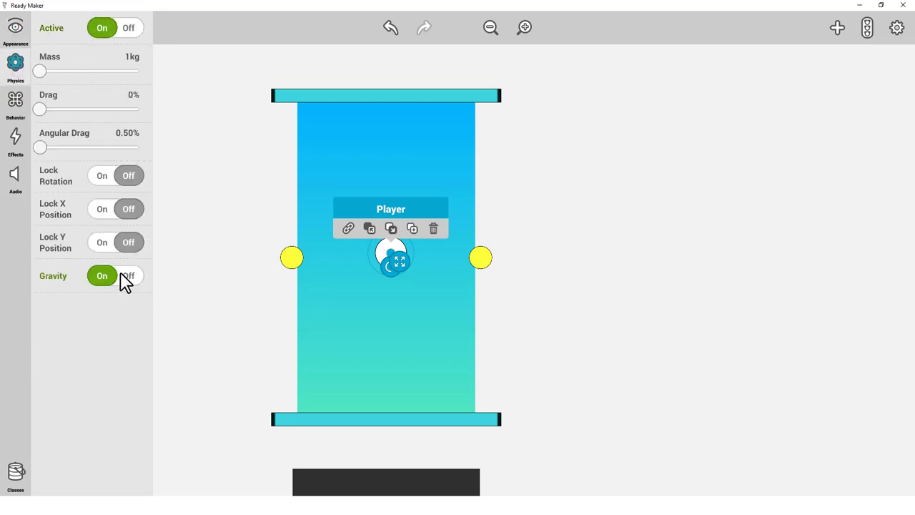
click(128, 279)
Step: Add a Jump behavior to the Player with 40% height, default controls None and Button Active off
click(12, 111)
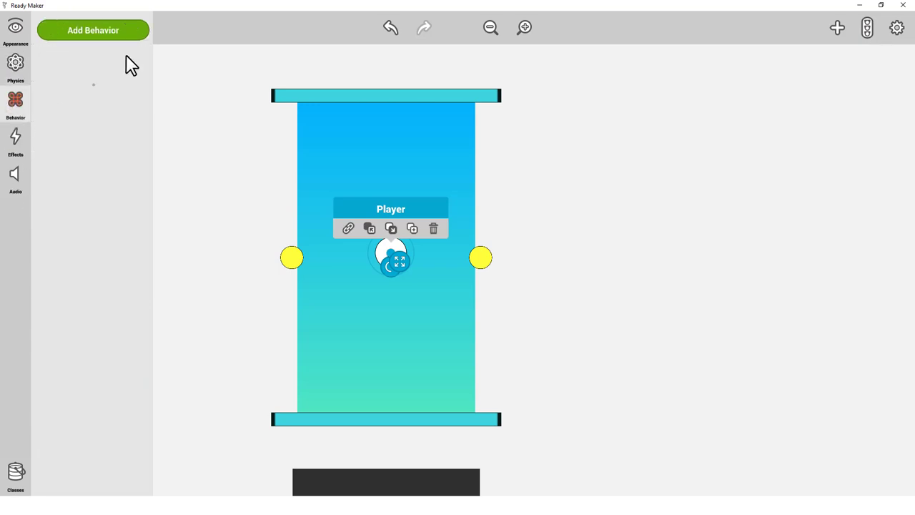
click(94, 31)
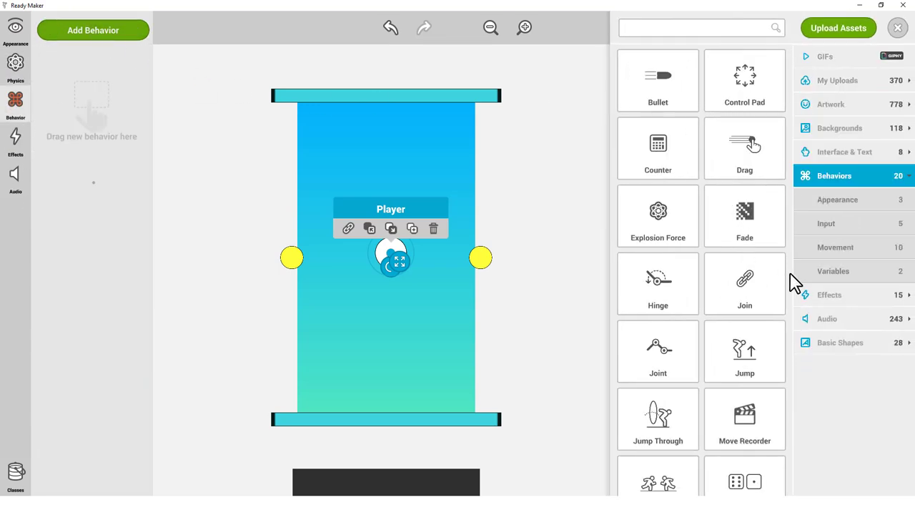
scroll(786, 283, down, 2)
drag(744, 225, 78, 103)
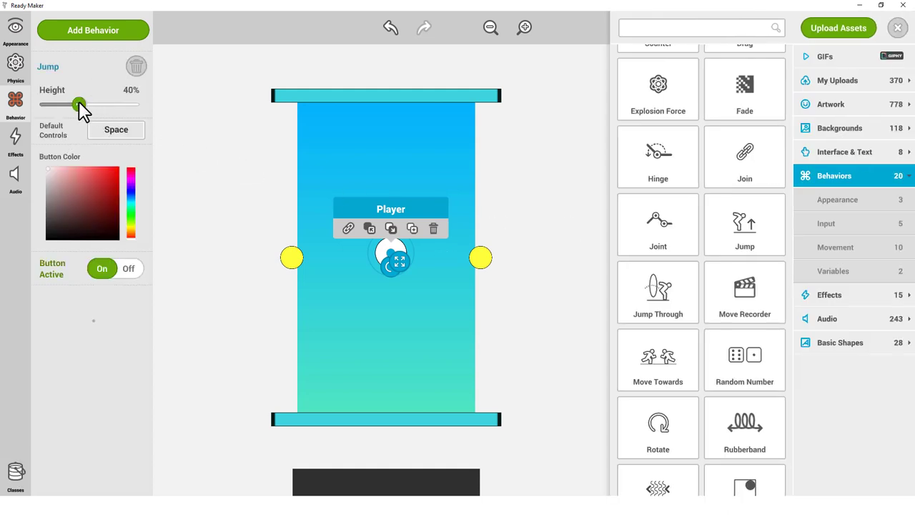
click(127, 135)
click(100, 216)
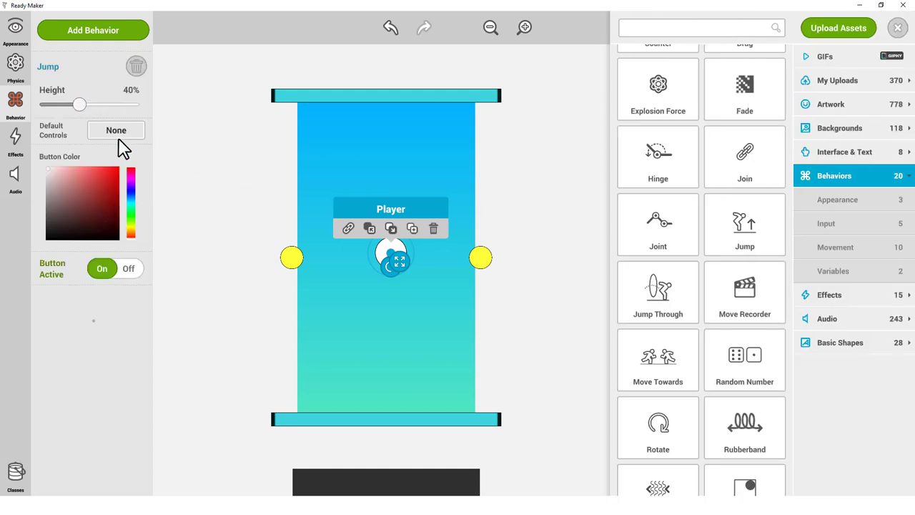
click(131, 270)
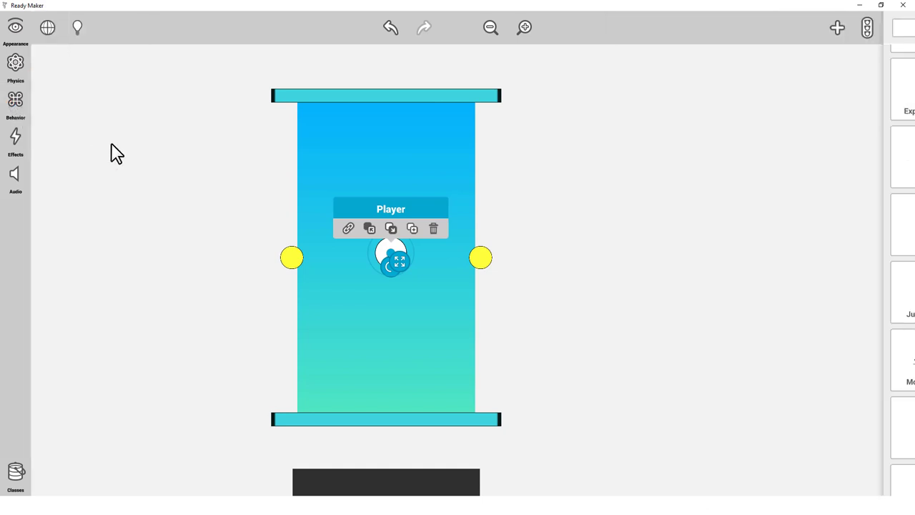
Step: Add the CD_Clock image to the scene, place it above the top destroyer and rename it Clock Left
drag(662, 184, 542, 145)
click(568, 270)
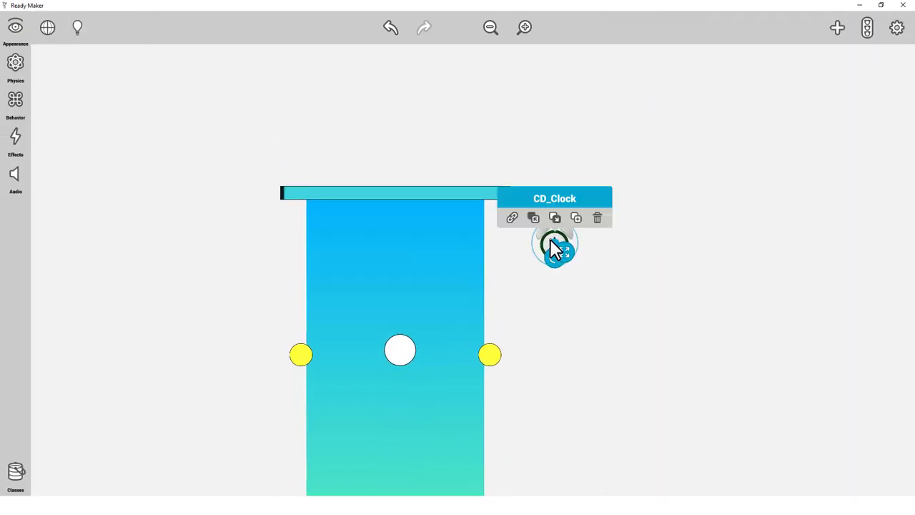
drag(553, 241, 461, 139)
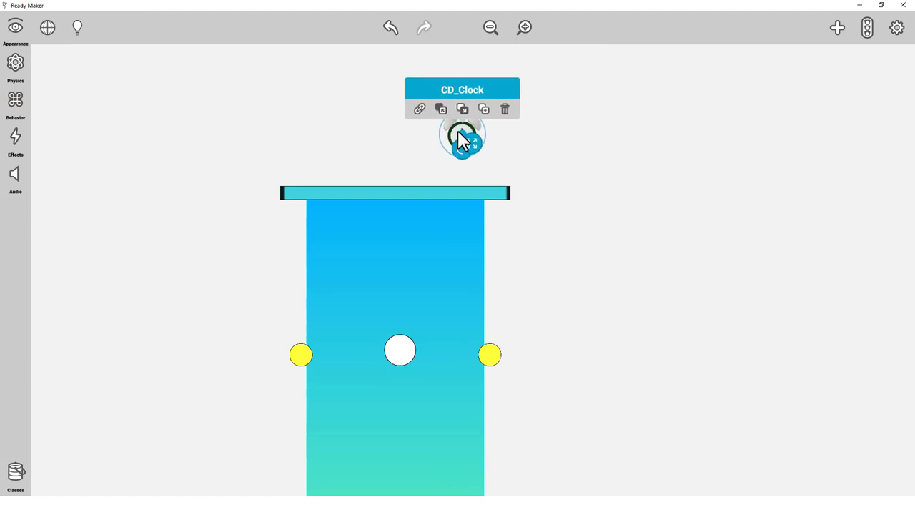
click(17, 45)
double_click(86, 34)
text(Clock Left)
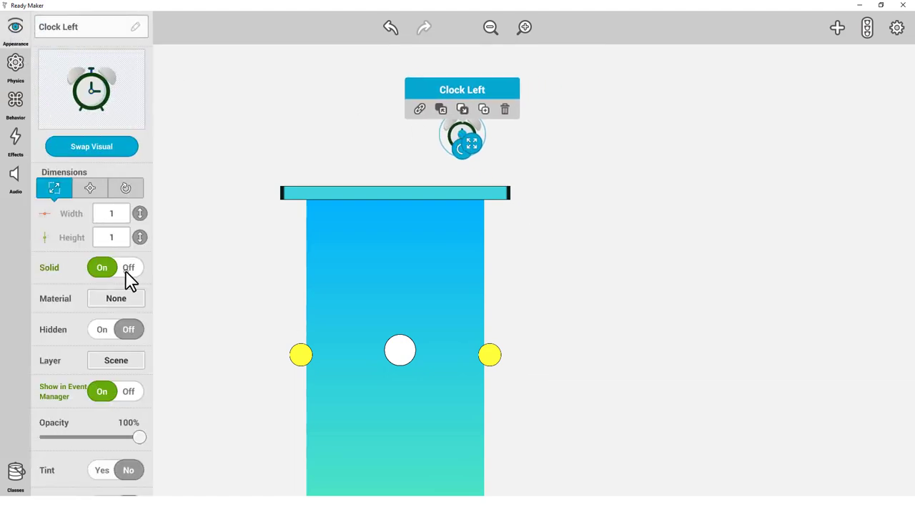
Step: Resize Clock Left to 0.75 in width and height, with Solid off
text(0.75)
double_click(119, 240)
text(0)
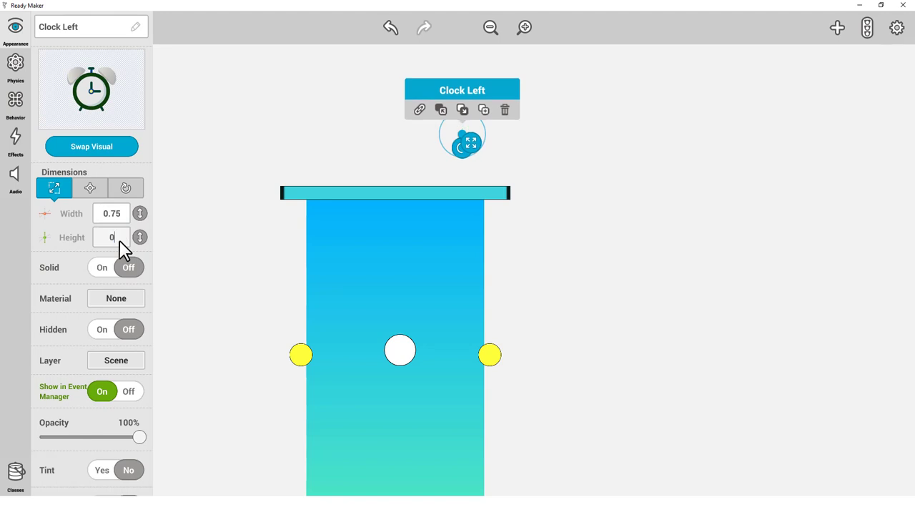
Step: Change Clock Left's collider from Box to Circle
drag(147, 264, 122, 62)
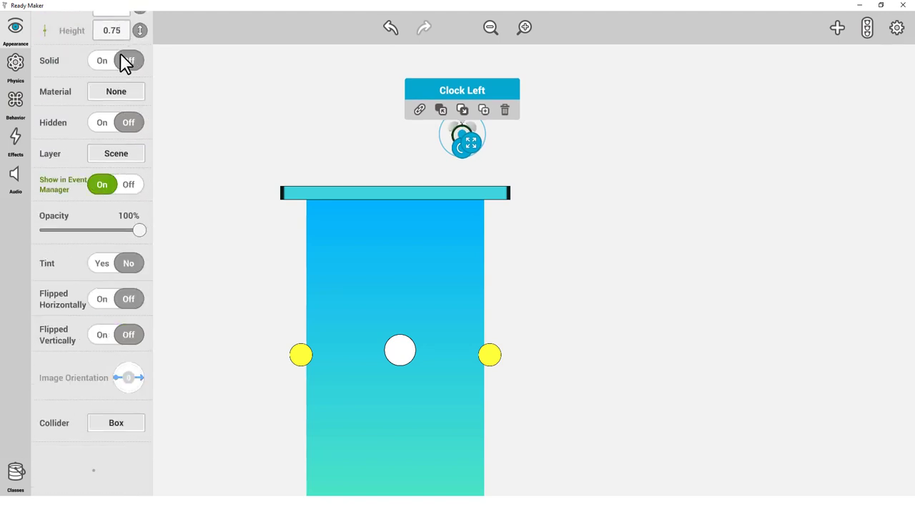
click(123, 427)
click(118, 459)
scroll(76, 159, up, 5)
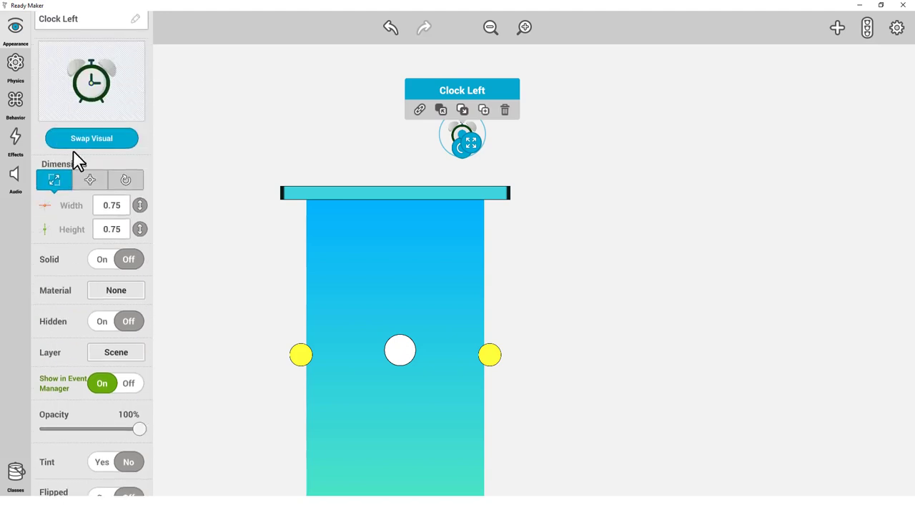
Step: Add a Counter behavior to Clock Left, named Direction with a value of 1
click(15, 102)
click(77, 32)
drag(668, 159, 108, 106)
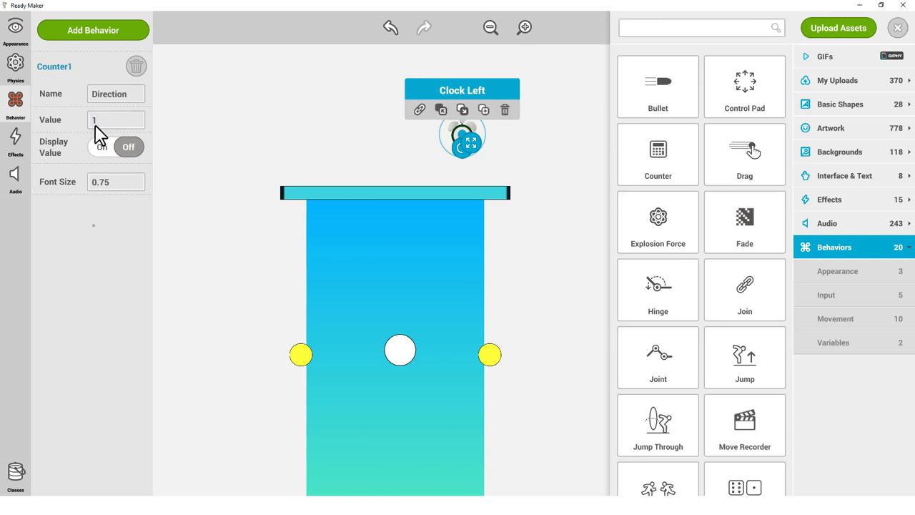
Step: Add a Rotate behavior to Clock Left and set its direction to Clockwise
scroll(783, 374, down, 3)
drag(662, 330, 100, 108)
click(117, 172)
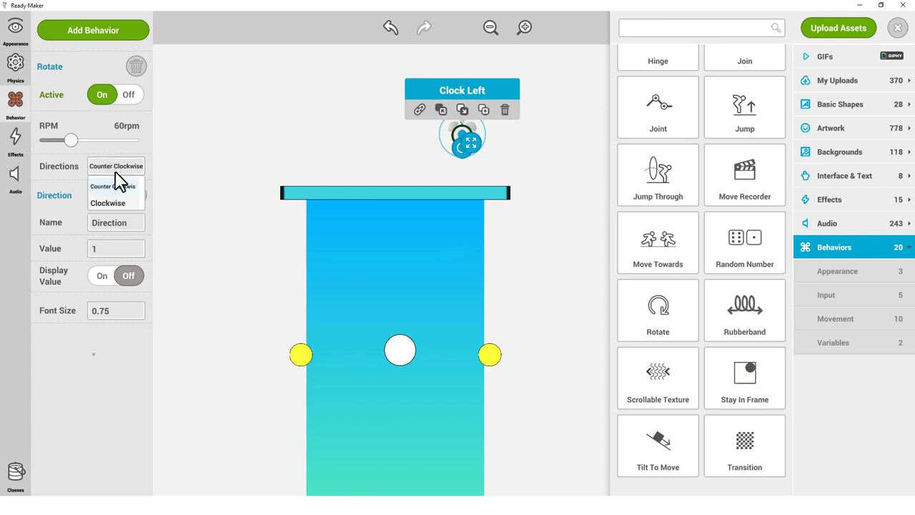
click(111, 203)
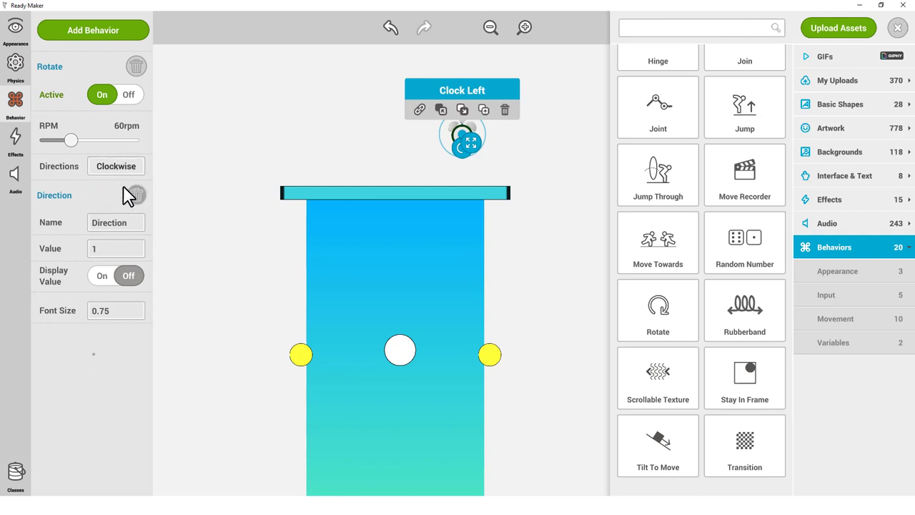
Step: Create a class named Obstacle for Clock Left and save it
click(15, 476)
click(107, 30)
double_click(83, 85)
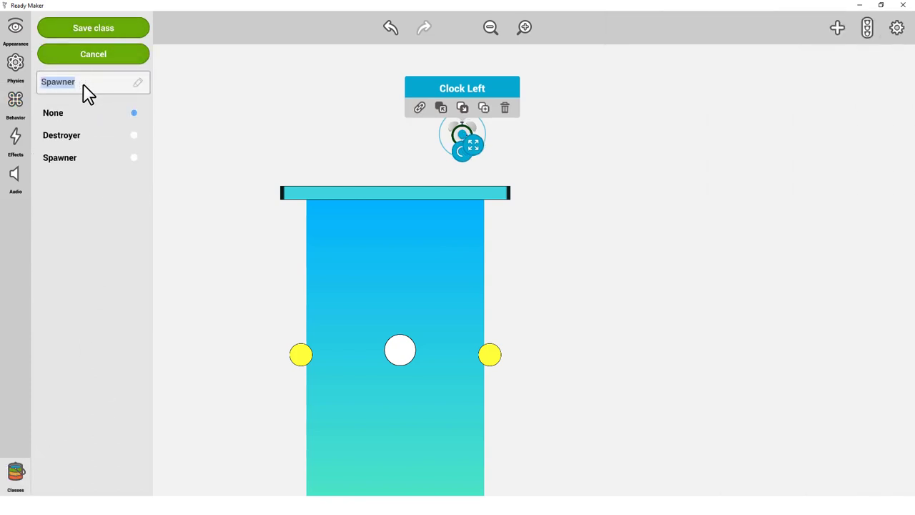
click(143, 32)
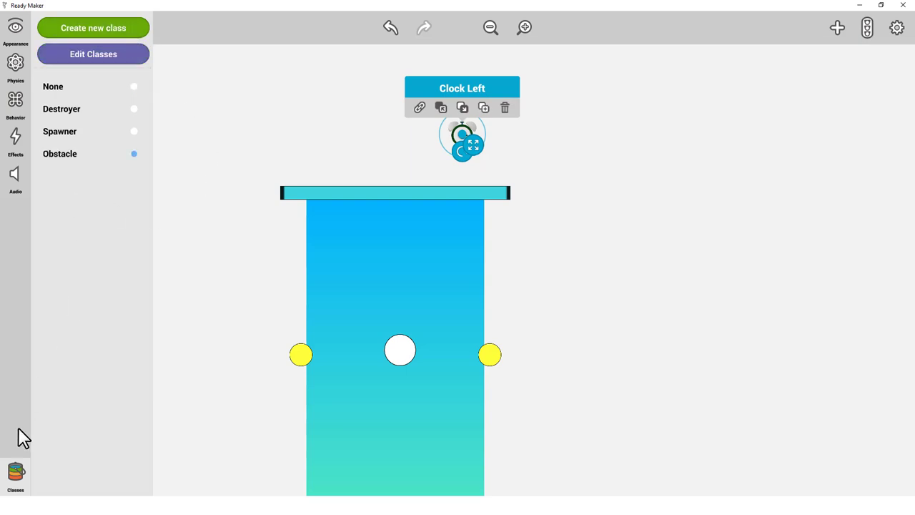
click(16, 473)
Step: Duplicate Clock Left, place the copy just to its right and rename it Clock Right
click(483, 108)
drag(474, 137, 500, 140)
click(20, 41)
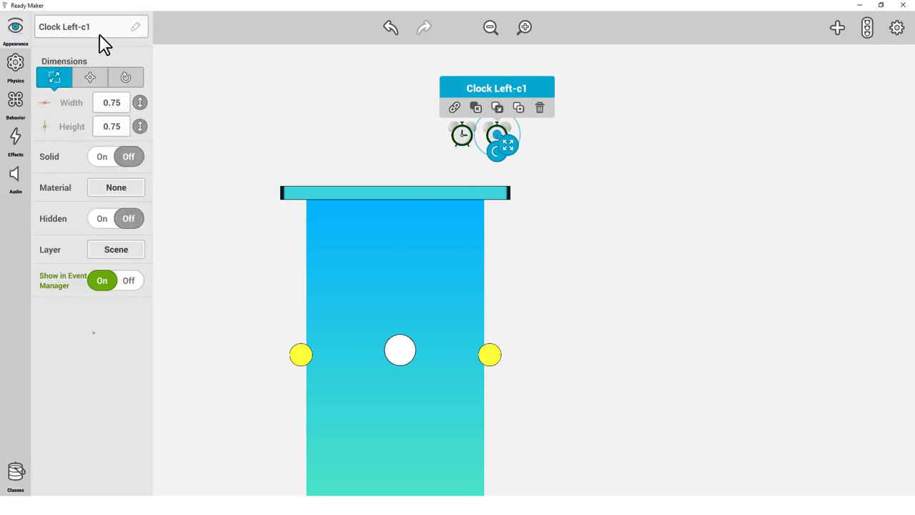
triple_click(63, 29)
text(Clock Right)
Step: Set Clock Right's rotation to Counter Clockwise and its Direction counter value to -1
click(18, 104)
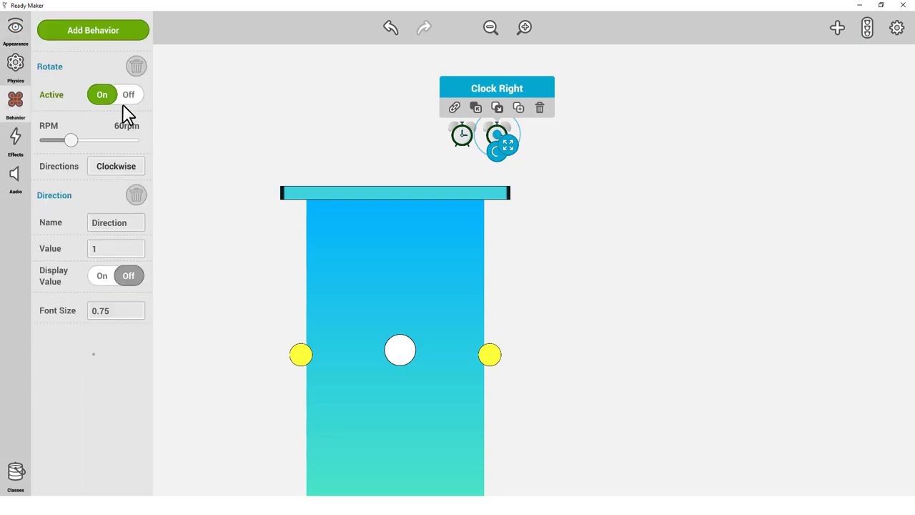
click(122, 169)
click(111, 187)
click(101, 252)
text(-1)
click(14, 113)
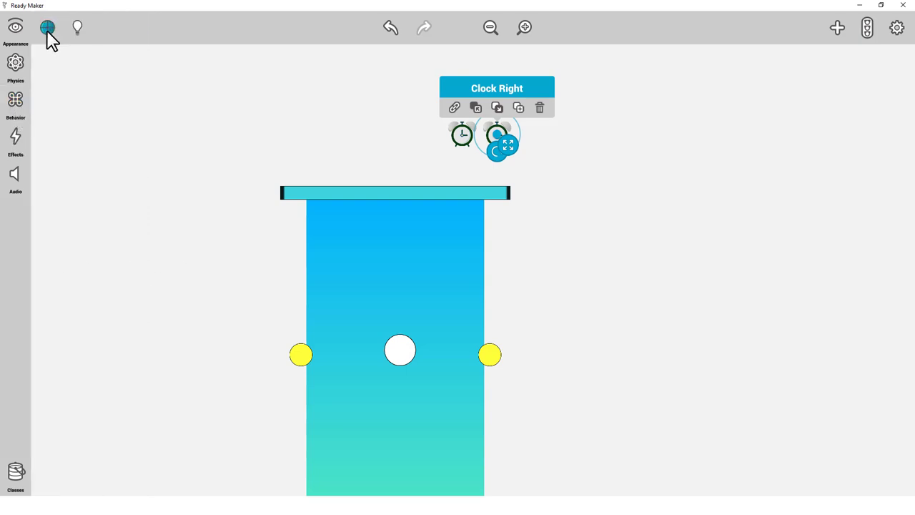
Step: Create a global game variable named Rotation Speed of type Number with the value 30
click(47, 29)
click(13, 75)
click(101, 28)
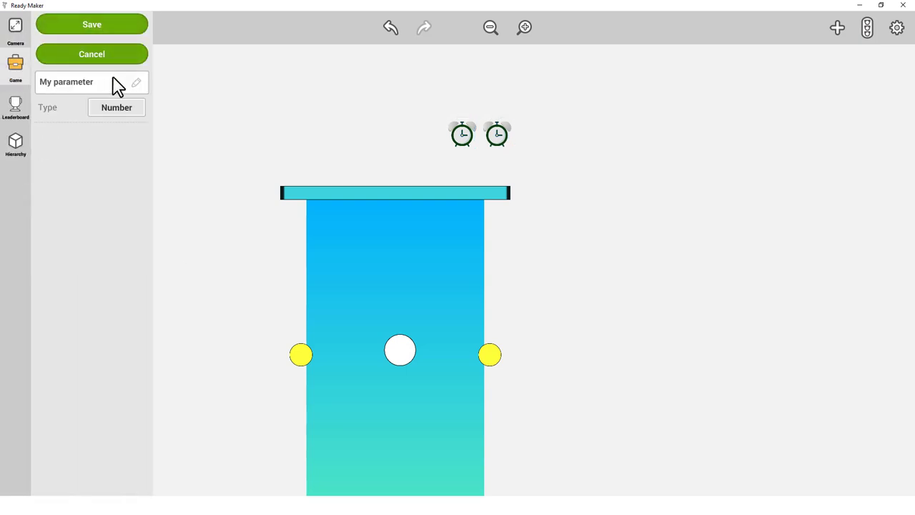
click(118, 84)
text(Rotation Speed)
click(112, 29)
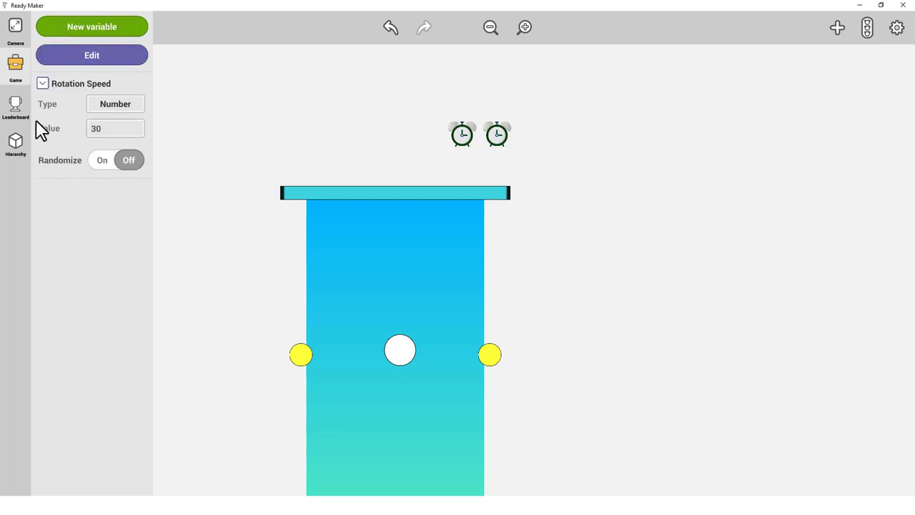
click(15, 70)
Step: Add a Text Box above the player, name it Start and turn Solid off
click(243, 155)
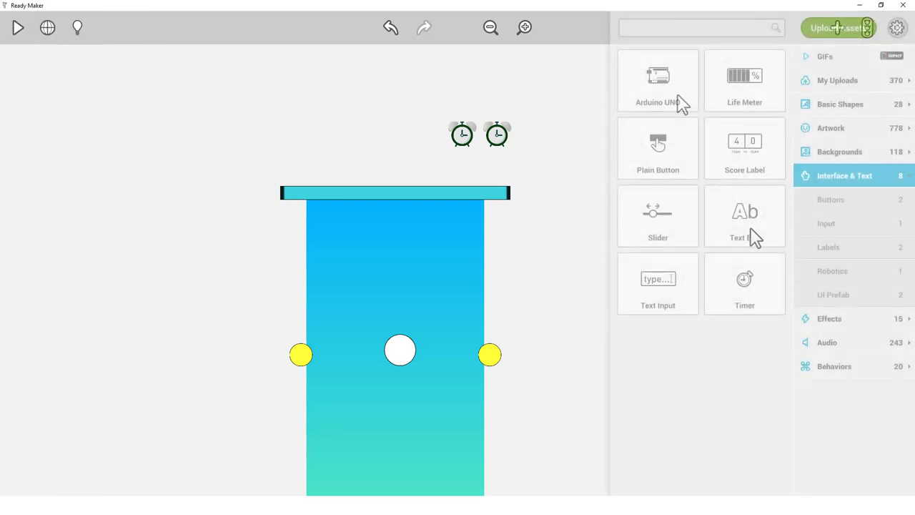
drag(746, 223, 498, 289)
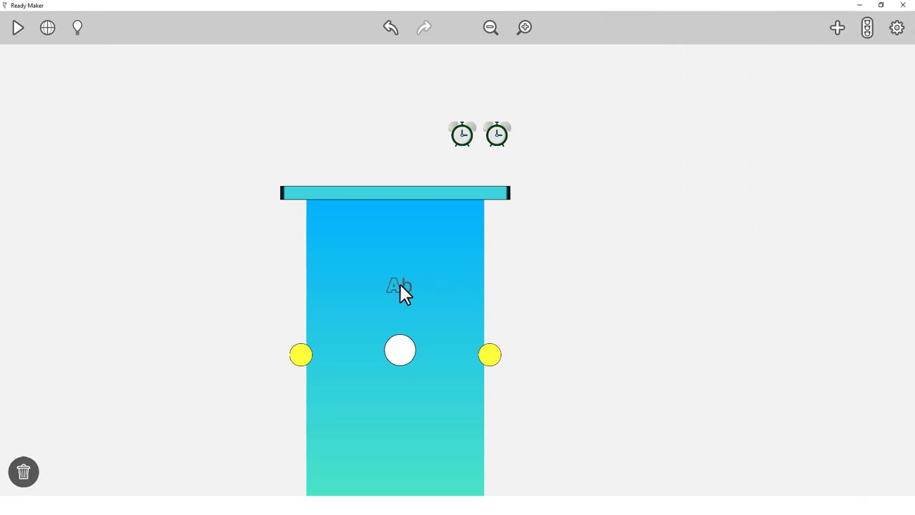
click(402, 287)
click(16, 42)
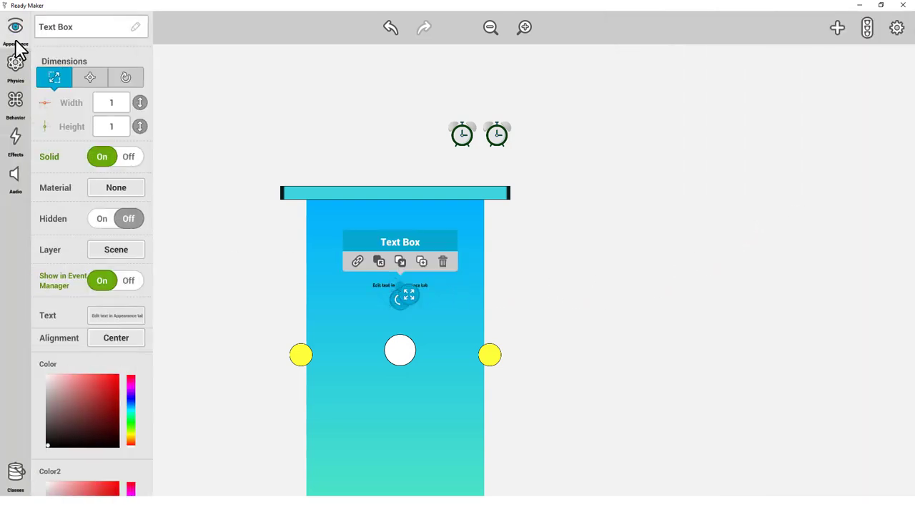
click(61, 28)
text(Start)
click(128, 157)
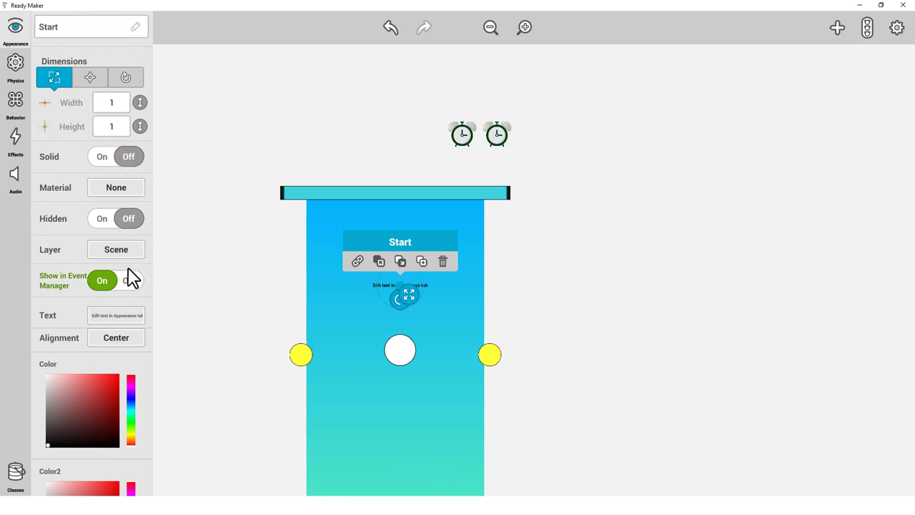
Step: Set the Start text box to read TAP TO START in white on the User Interface layer
click(127, 318)
text(TAP TO START)
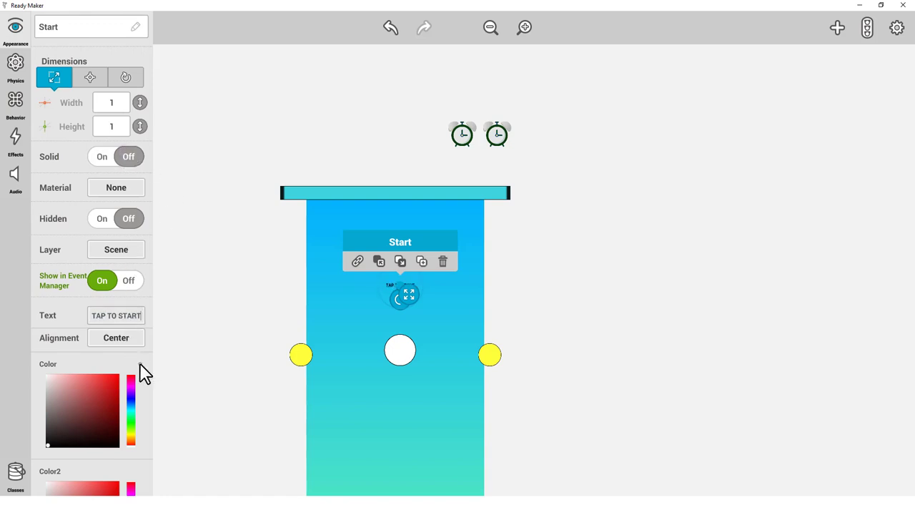
scroll(143, 372, down, 3)
click(130, 158)
click(129, 174)
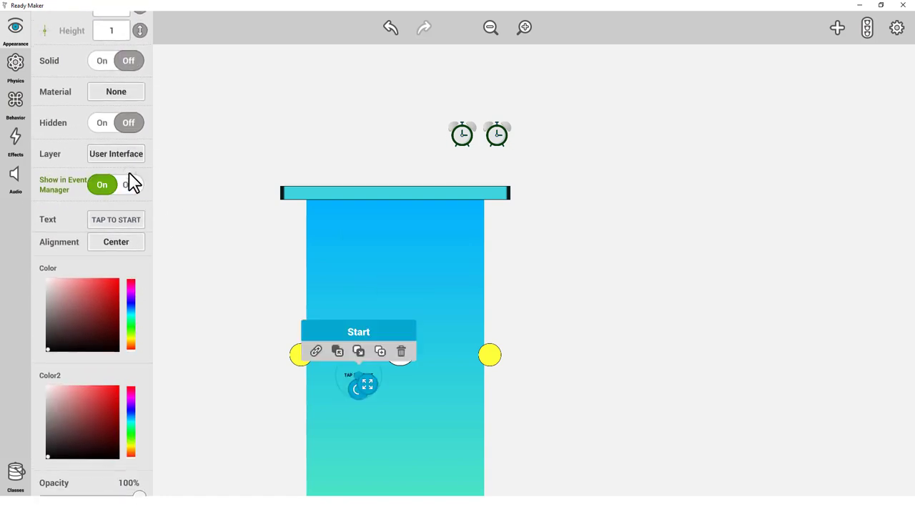
scroll(62, 294, down, 1)
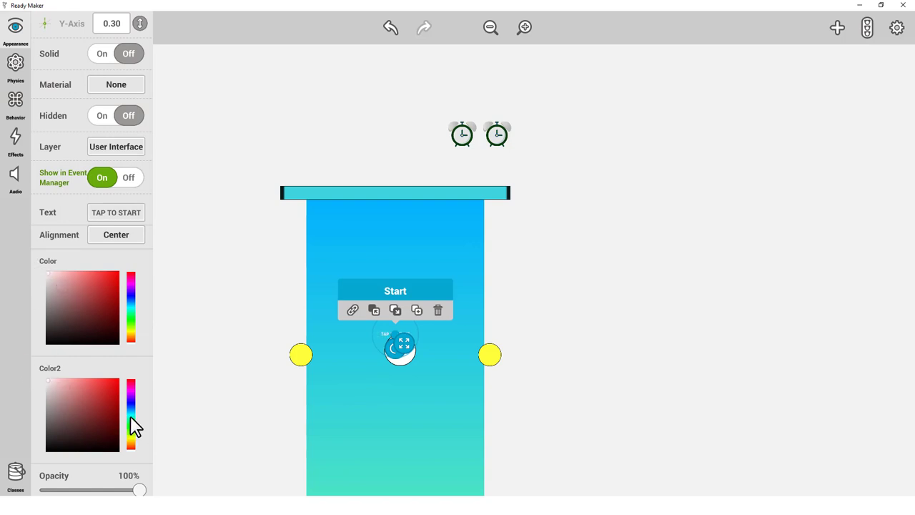
Step: Set the Start text's font size to 24 and widen its Max Width to about 179 px so it fits one line
scroll(136, 427, down, 5)
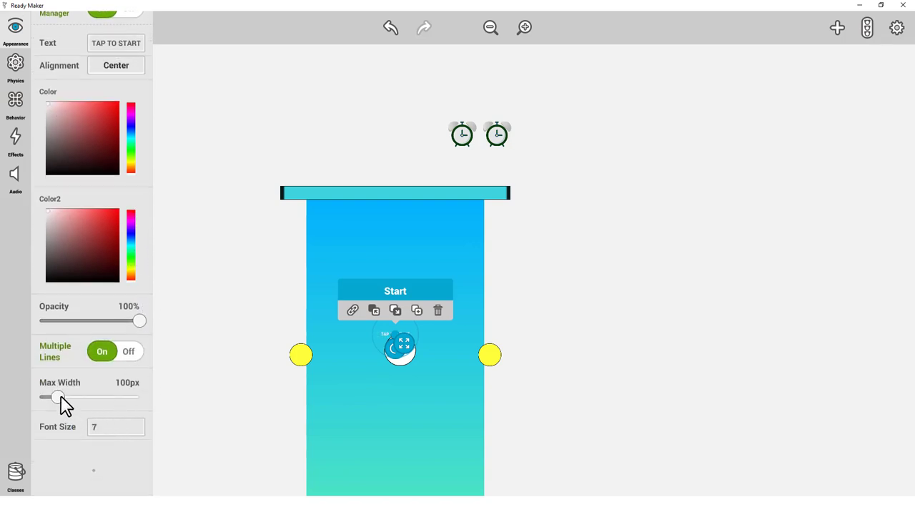
click(102, 426)
text(24)
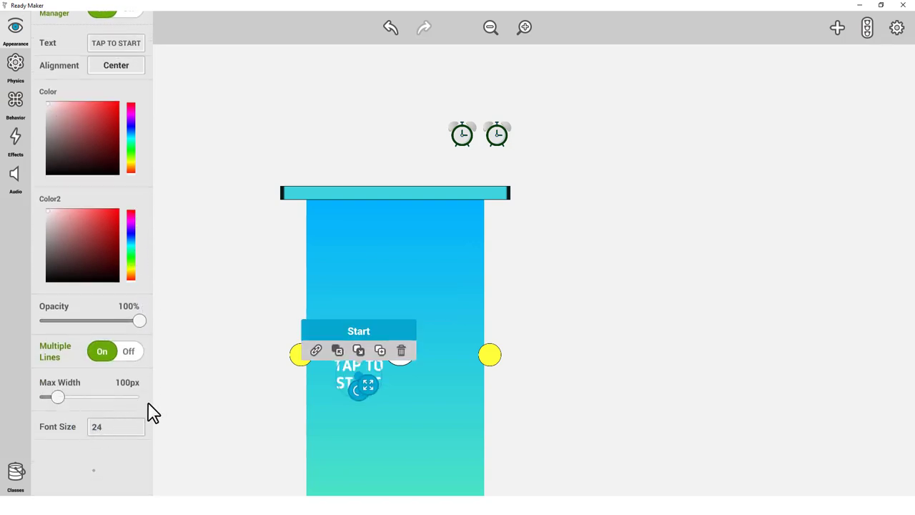
drag(67, 395, 76, 401)
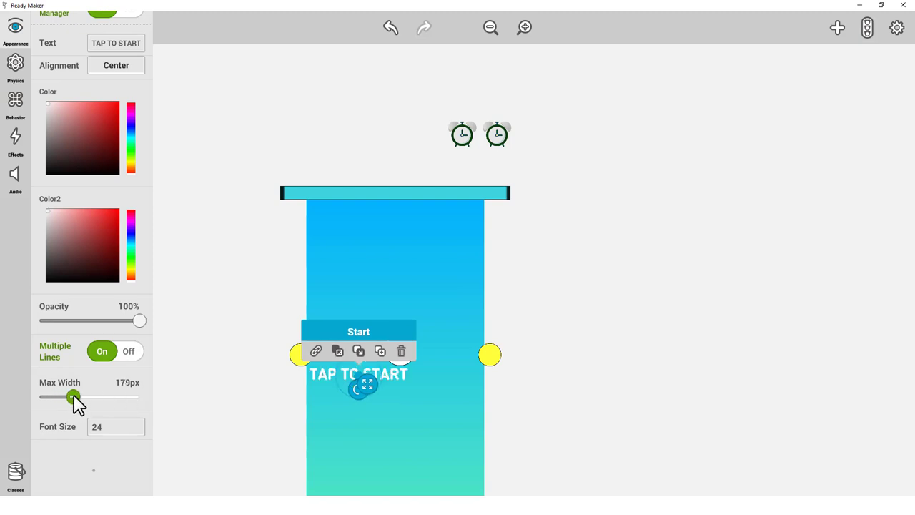
Step: Position the Start text at X 0 and Y 0.3
scroll(141, 435, up, 5)
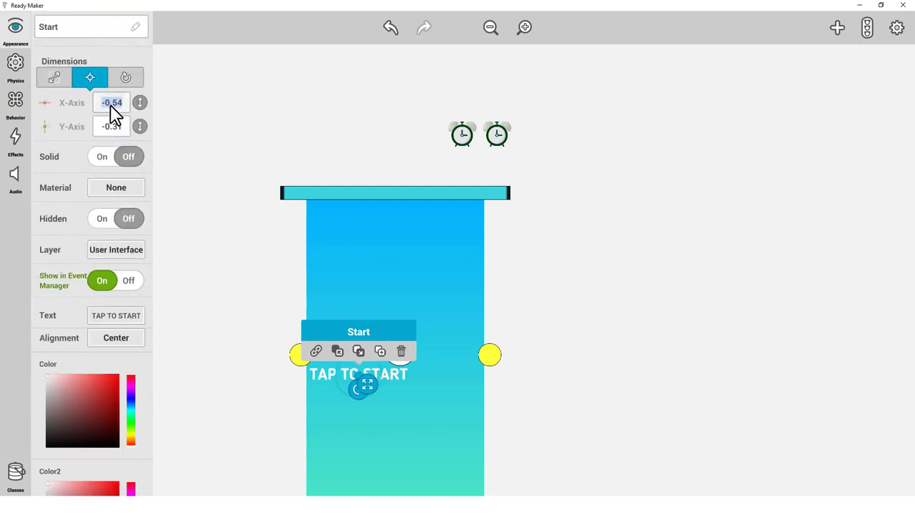
text(0)
click(117, 126)
text(0.3)
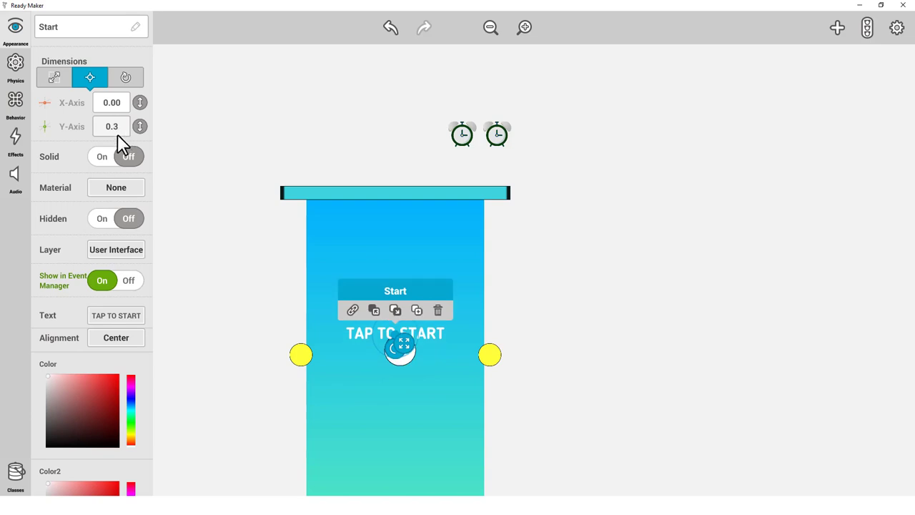
click(397, 438)
Step: Position the Player at X 0 and Y -0.43
click(404, 366)
click(400, 368)
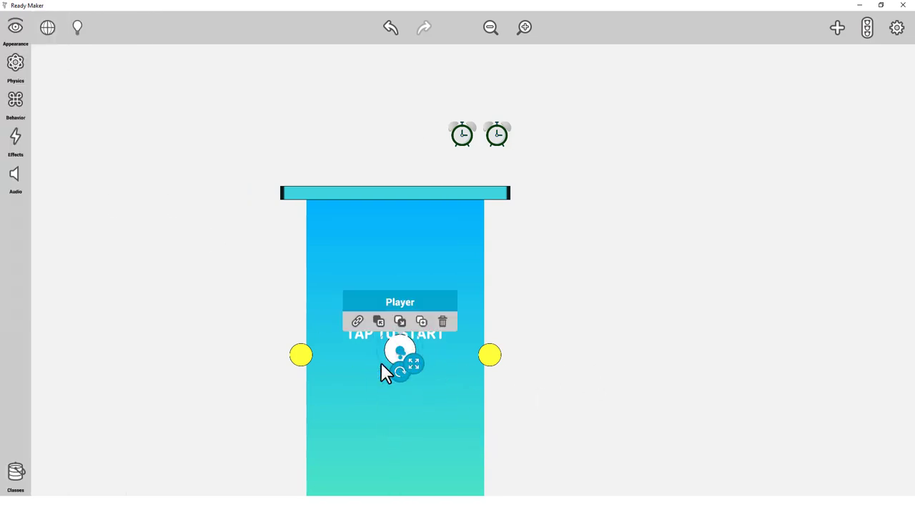
click(22, 36)
click(90, 189)
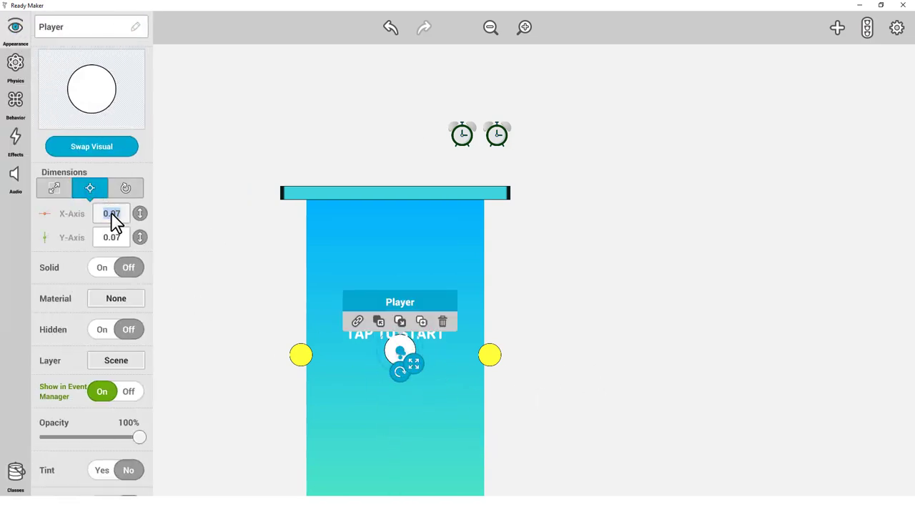
text(0)
click(114, 237)
text(-0.43)
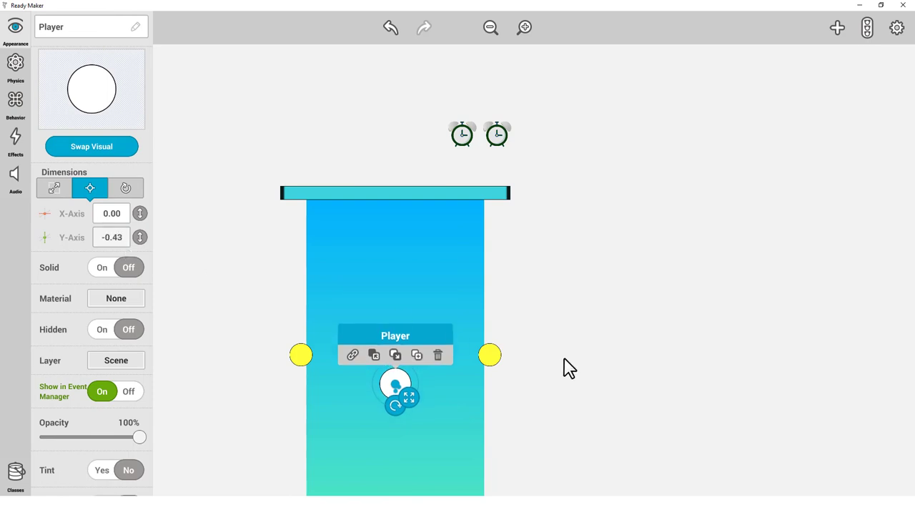
click(569, 367)
Step: Add a Transition behavior to the Start text
scroll(592, 329, down, 2)
click(400, 268)
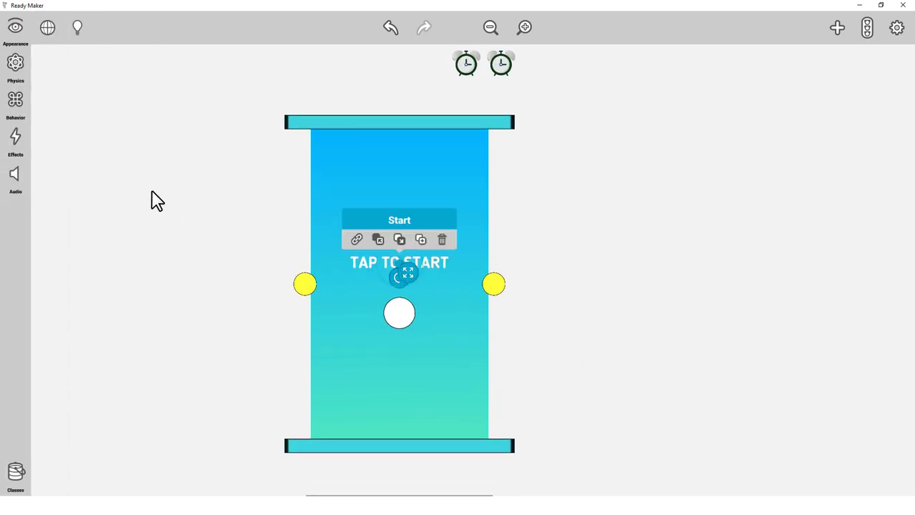
click(20, 114)
click(72, 34)
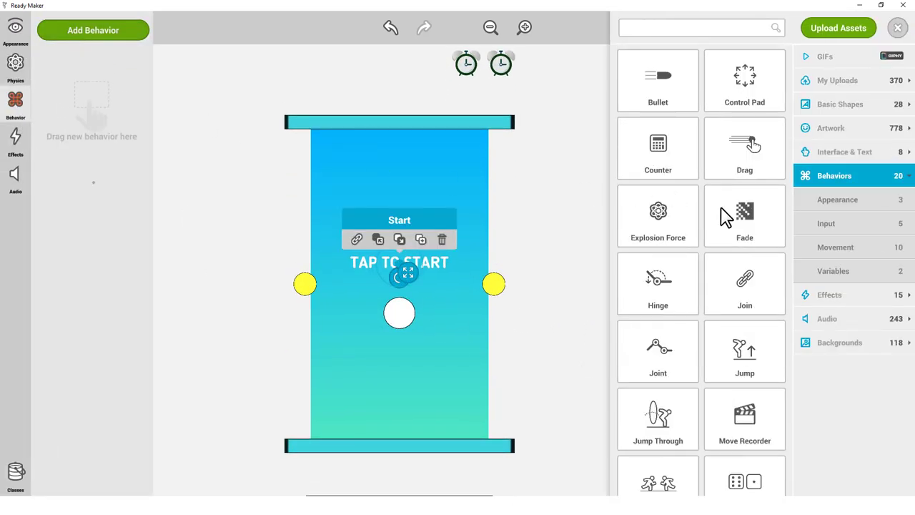
scroll(791, 343, down, 4)
drag(758, 451, 98, 107)
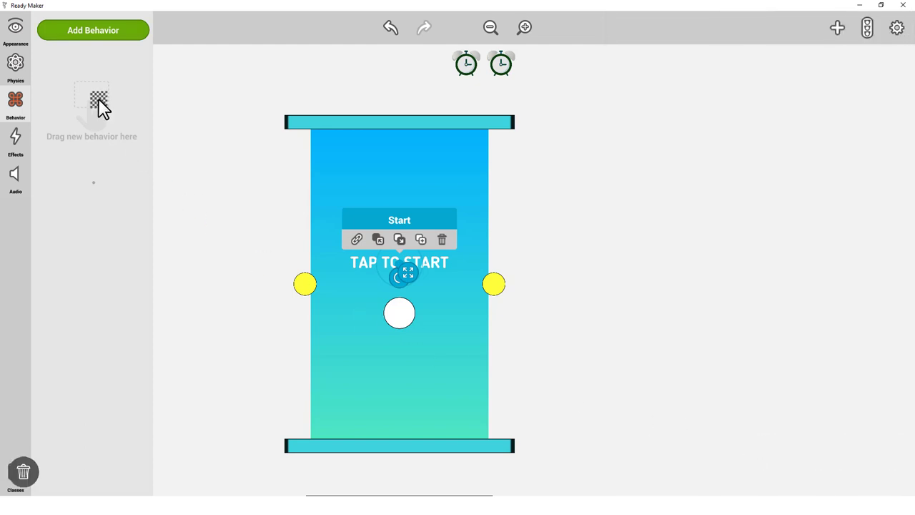
Step: Configure the Start transition as Scale out with Strong style, 0.25 s speed and Move on start off
click(126, 93)
scroll(151, 180, down, 3)
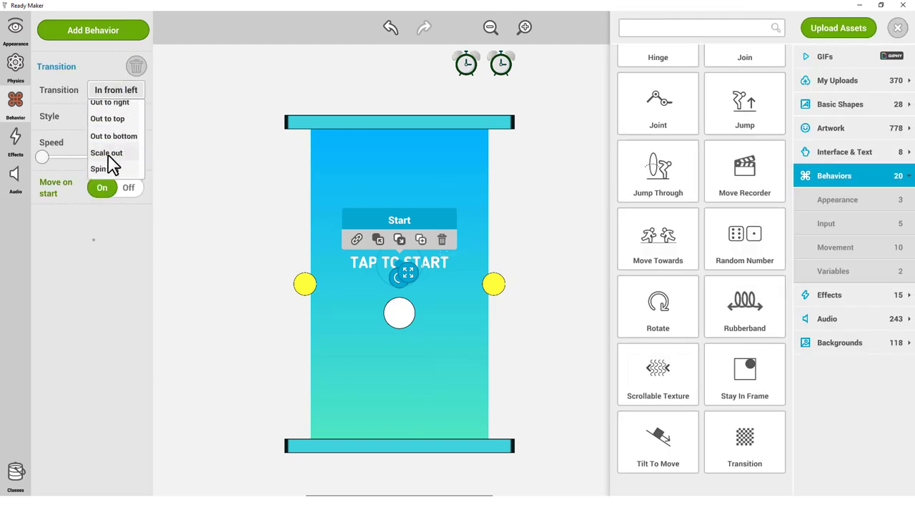
click(107, 153)
click(114, 116)
click(111, 204)
drag(43, 156, 38, 156)
click(133, 190)
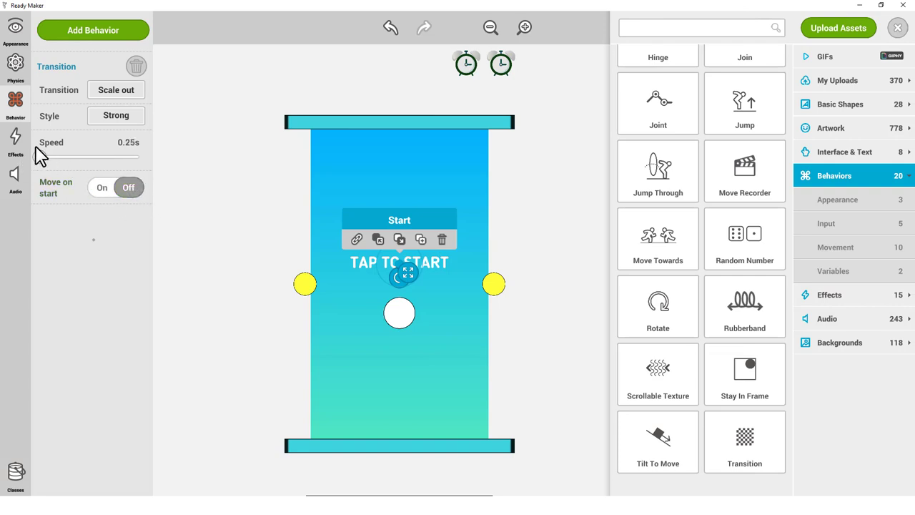
Step: Preview the game to check the start screen, and return to the editor
click(16, 107)
click(119, 180)
click(866, 28)
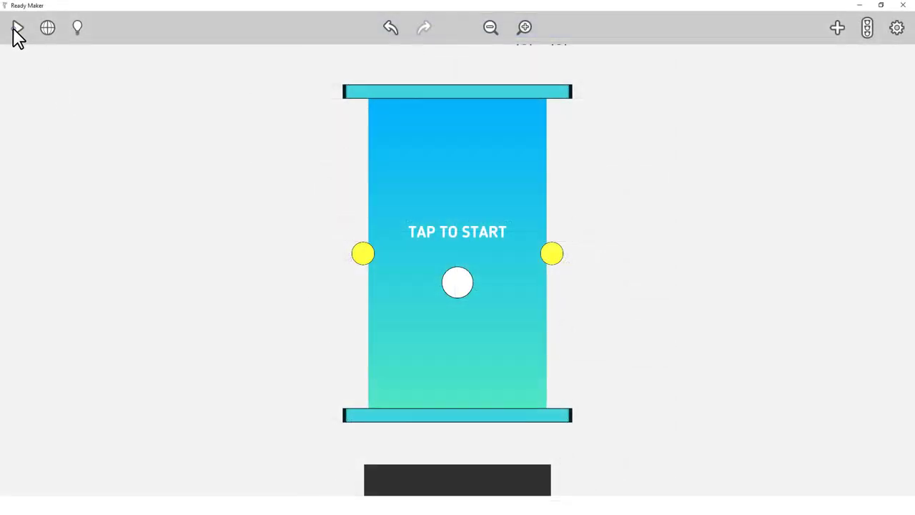
click(16, 27)
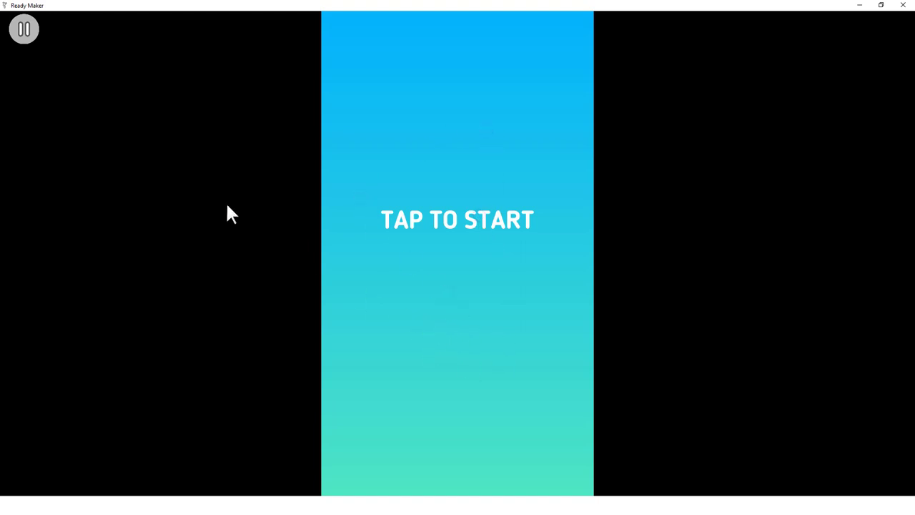
click(19, 32)
Step: Add a Bordered Triangle just above the top destroyer and rename it Controller
click(837, 27)
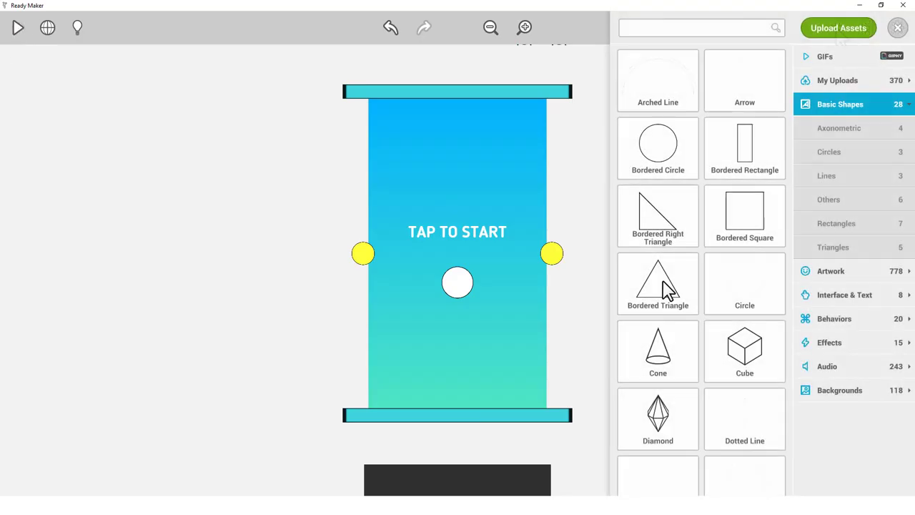
drag(662, 290, 327, 171)
scroll(665, 258, up, 3)
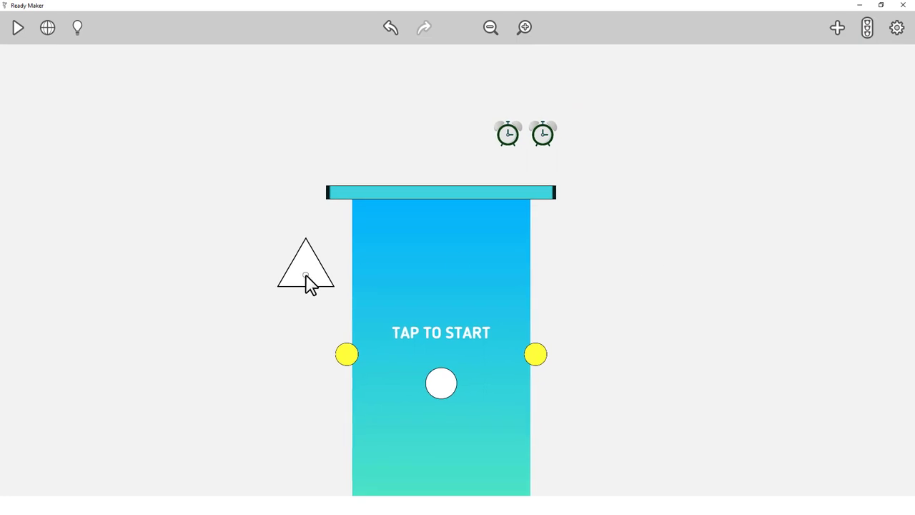
drag(310, 284, 442, 156)
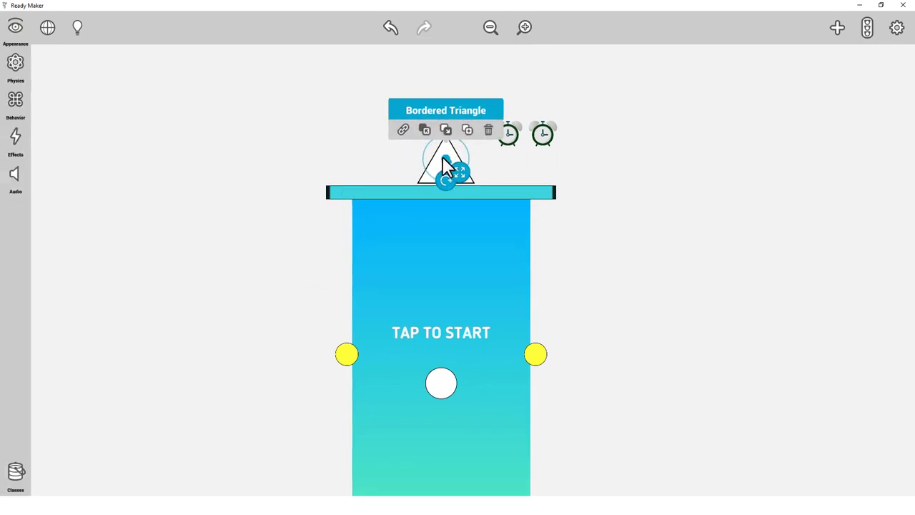
click(20, 39)
click(112, 30)
text(Controller)
Step: Set Controller's width and height to 0.5 and turn Solid off
click(118, 215)
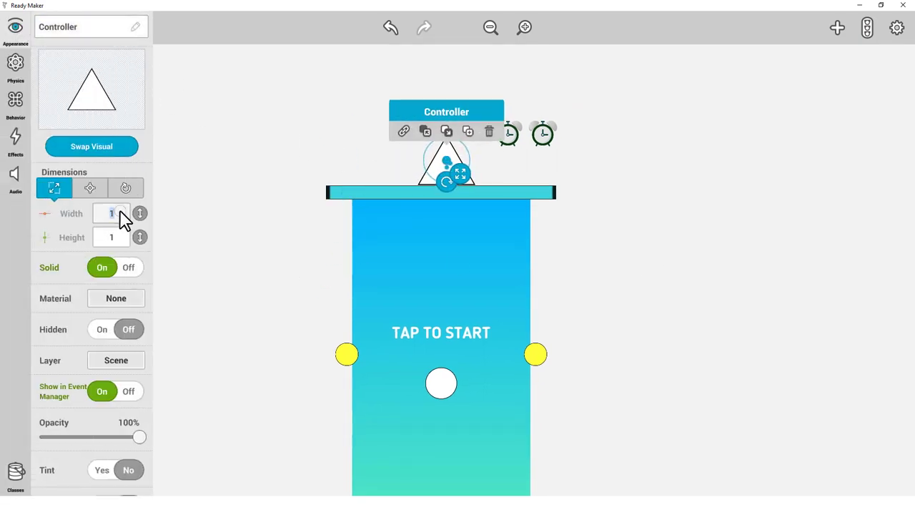
text(0.5)
key(Tab)
text(0.5)
click(128, 267)
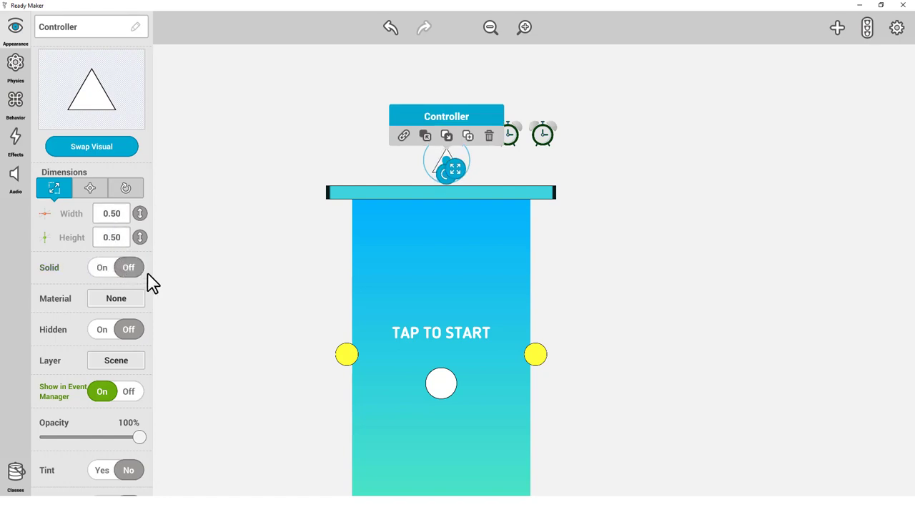
Step: Enable Tint on Controller and choose a light blue color
scroll(150, 281, down, 1)
scroll(140, 179, down, 3)
click(100, 328)
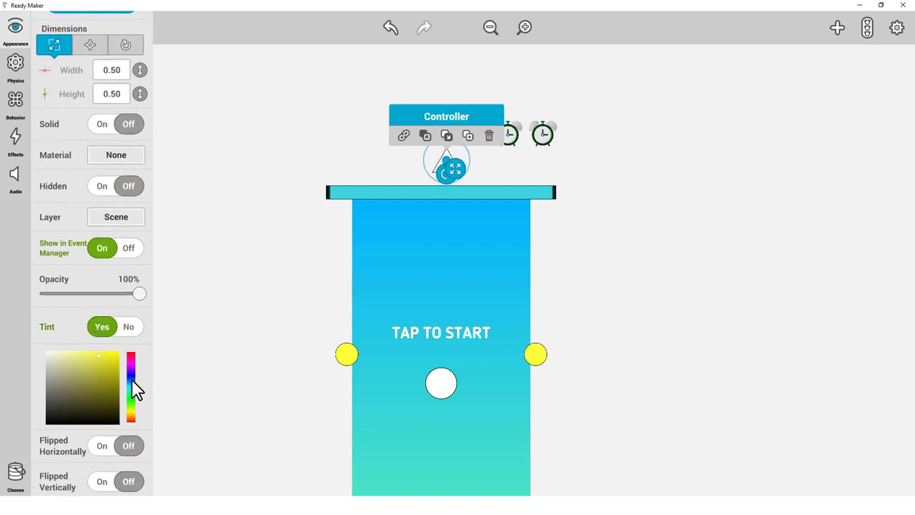
click(133, 387)
click(97, 358)
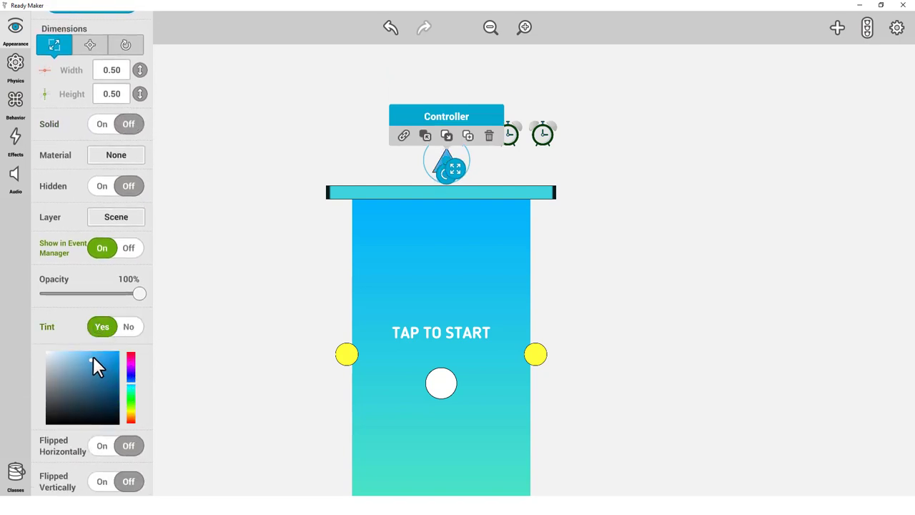
Step: Position Controller at X 0 and Y 2.7
scroll(136, 322, up, 5)
click(97, 191)
click(110, 215)
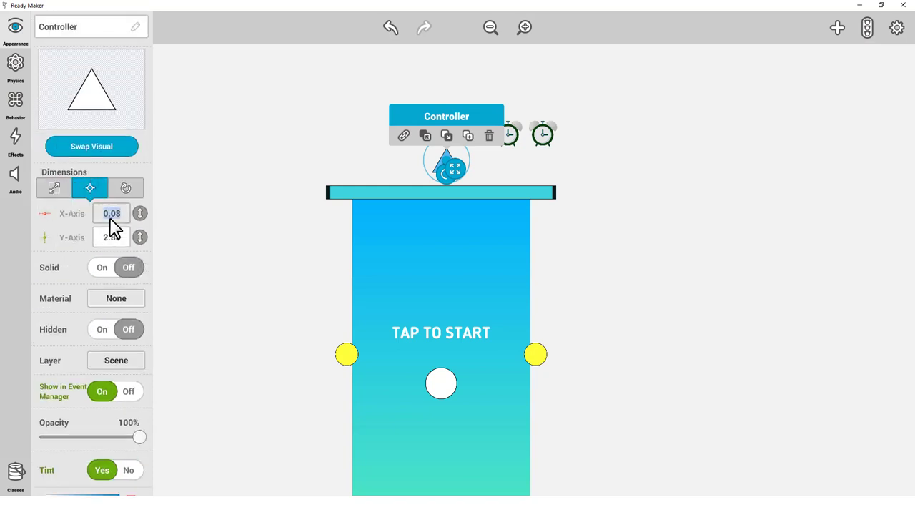
text(0)
click(118, 238)
text(2.7)
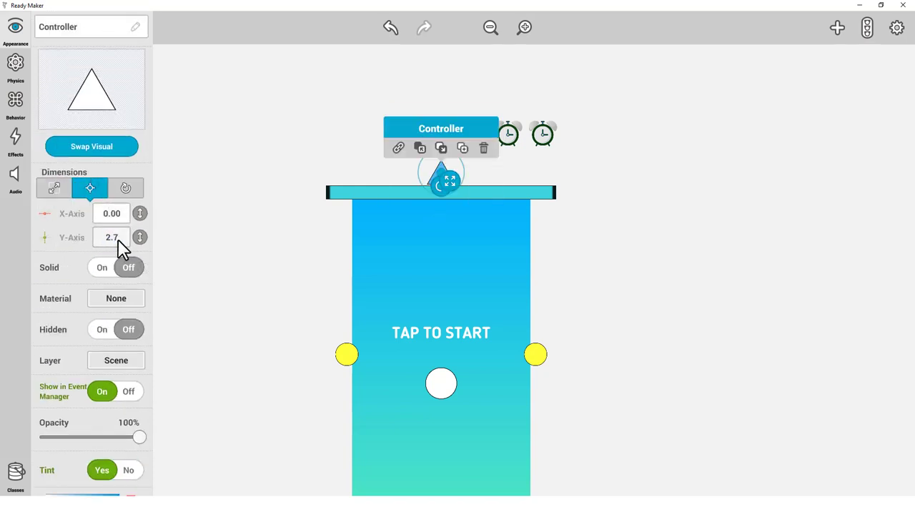
Step: Add two Counter behaviors to Controller, naming them Spawn and Spawner Side
click(16, 107)
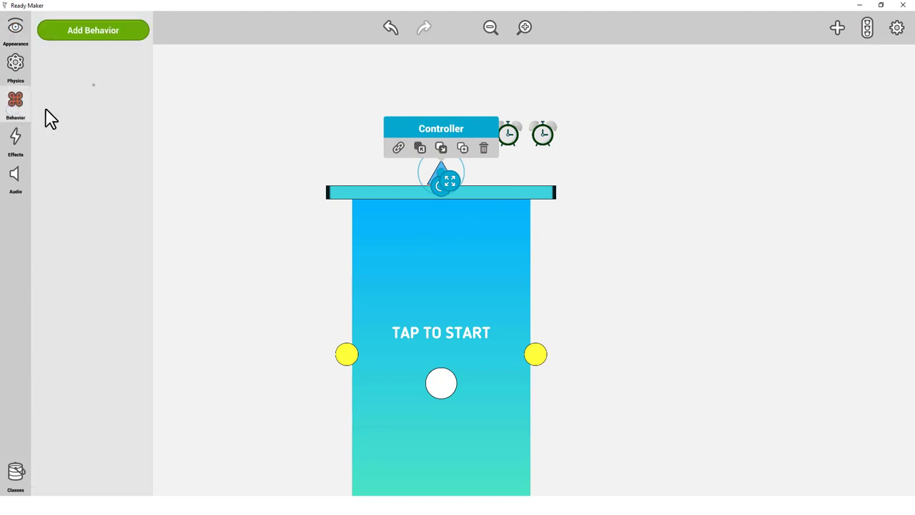
click(104, 36)
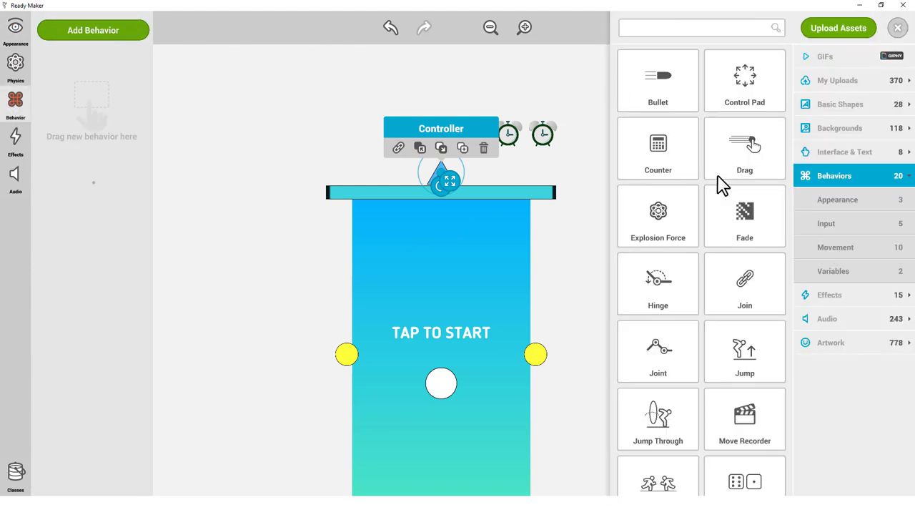
drag(658, 166, 100, 90)
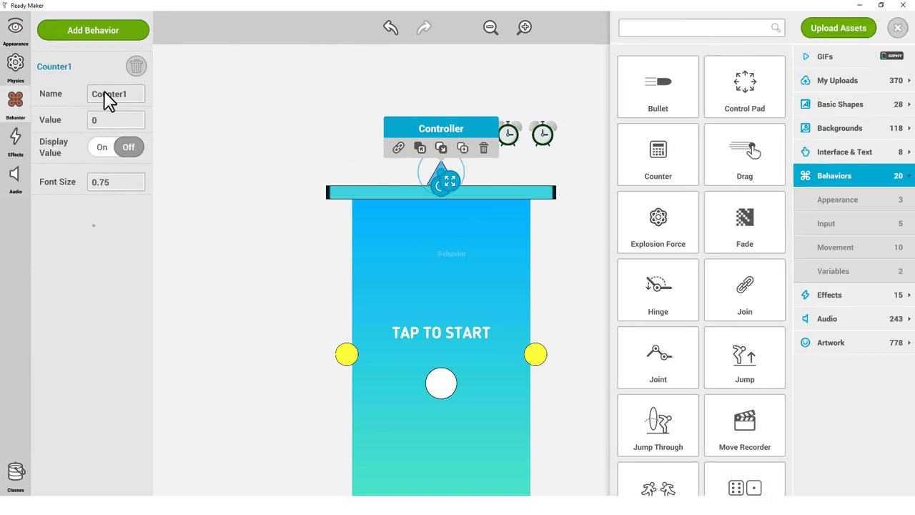
double_click(106, 100)
text(Spawn)
drag(650, 172, 104, 107)
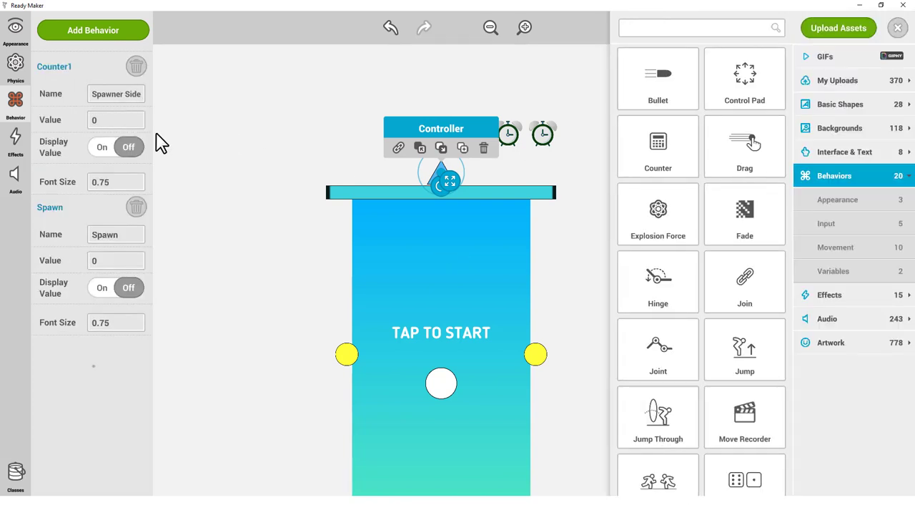
Step: Add two more Counter behaviors to Controller, named Game Started and Game Over
drag(681, 165, 118, 106)
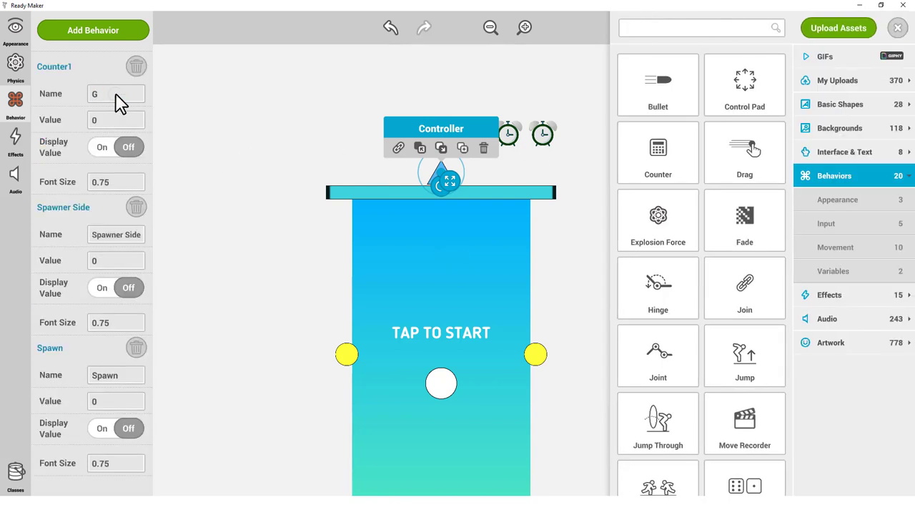
drag(662, 163, 123, 104)
text(Game Over)
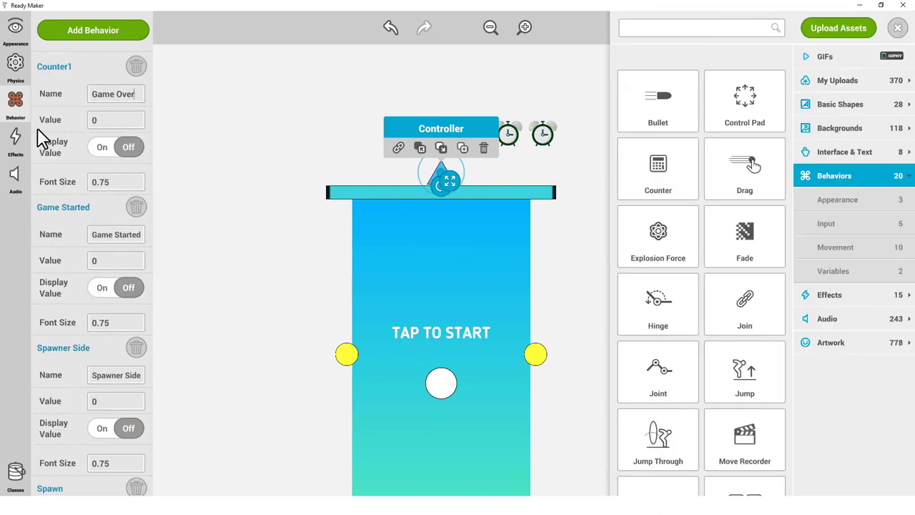
click(15, 106)
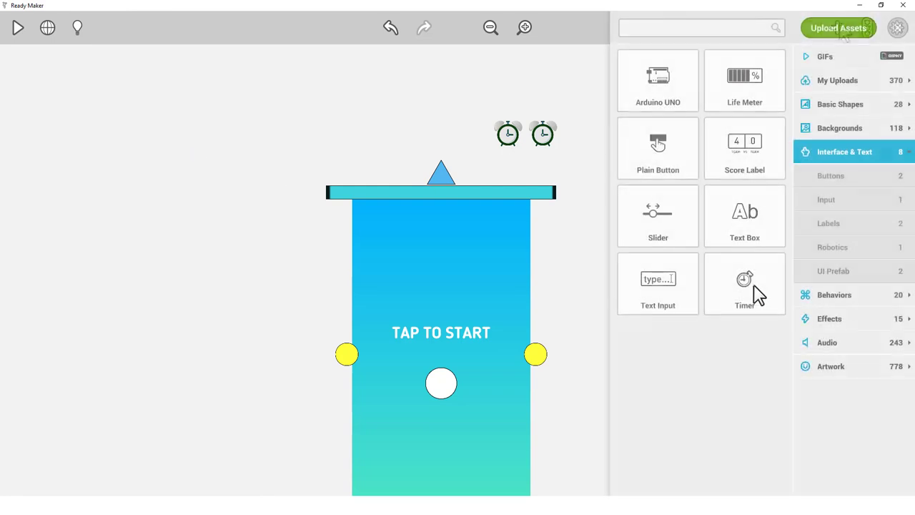
Step: Place a Timer just above Controller and set its width and height to 2
drag(757, 290, 441, 148)
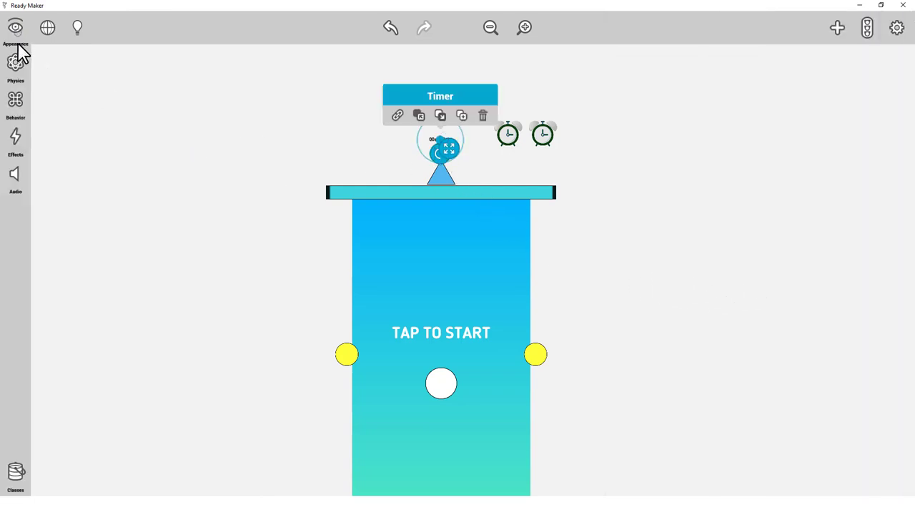
click(20, 44)
click(119, 105)
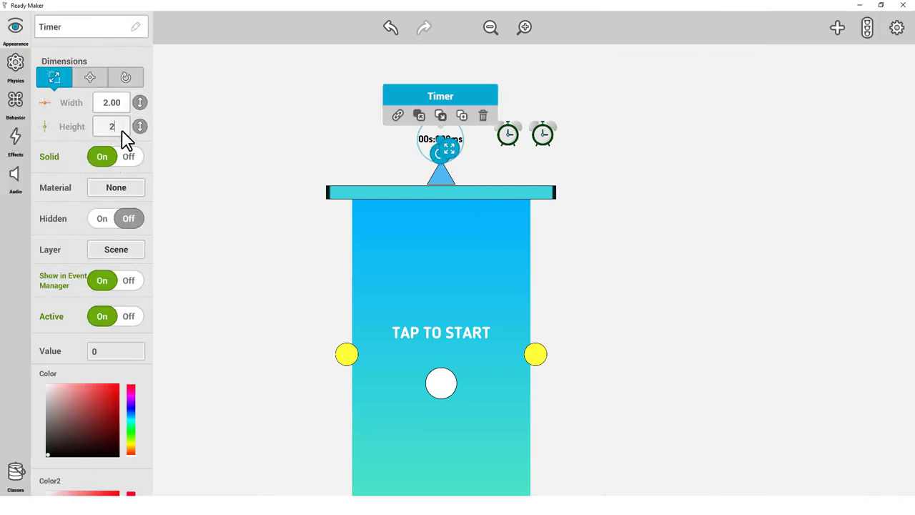
Step: Turn off Solid and Active for the timer and rename it End Game Timer
click(136, 156)
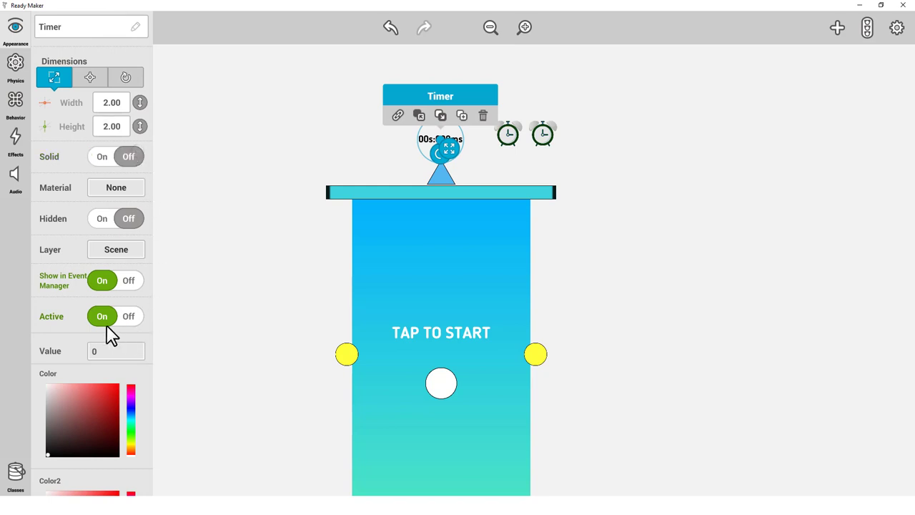
click(72, 32)
text(End Game Timer)
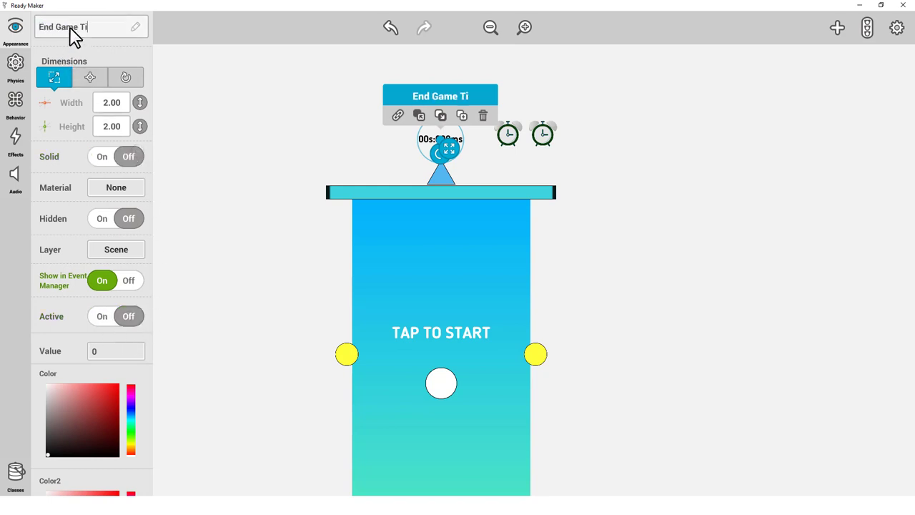
Step: Duplicate End Game Timer and place the copy just below the original, above Controller
click(525, 27)
click(751, 151)
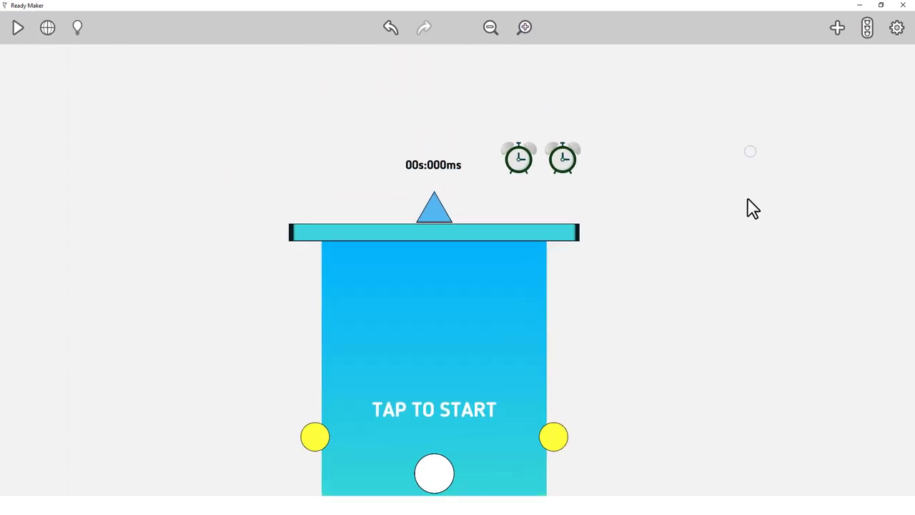
click(432, 164)
click(454, 137)
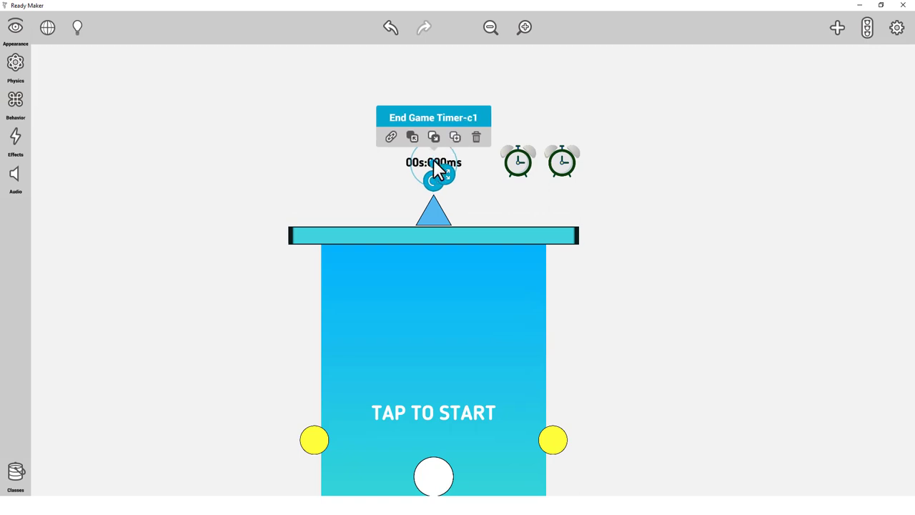
drag(436, 172, 440, 182)
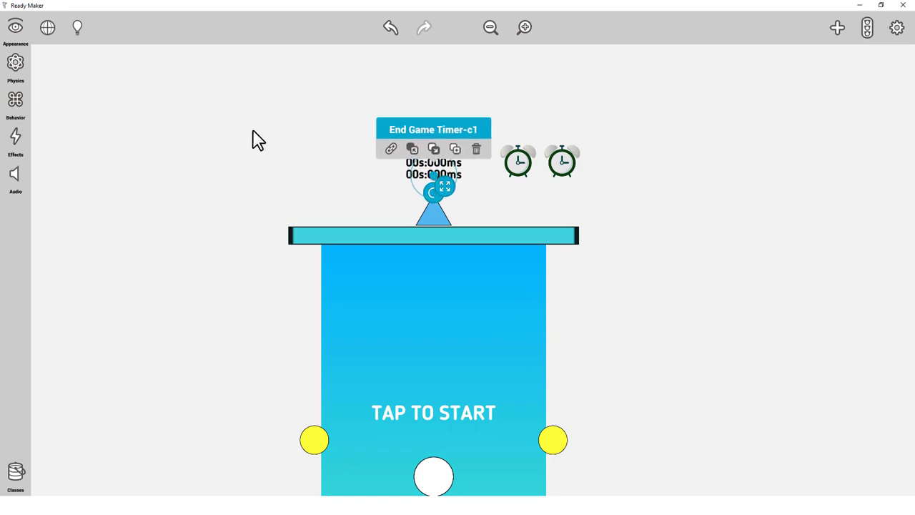
Step: Rename the duplicated timer as Timer Spawner
click(16, 32)
click(95, 27)
text(Timer Spawner)
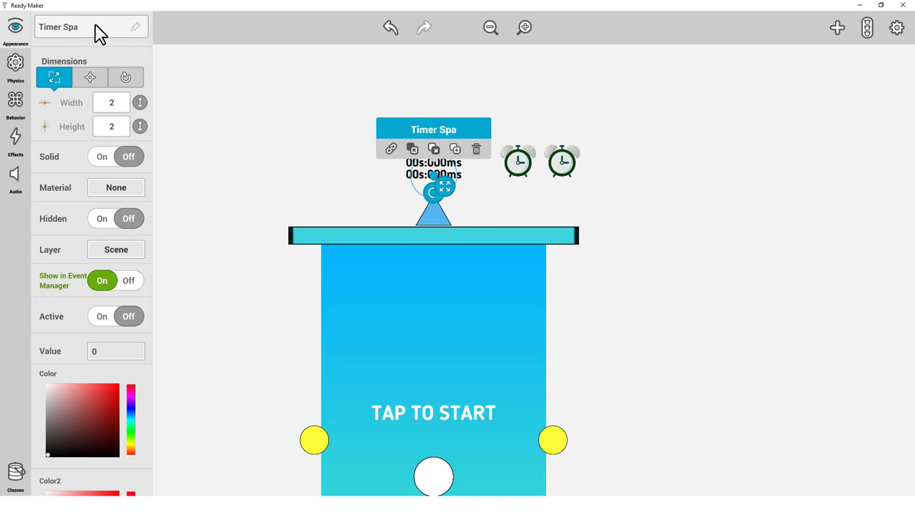
click(15, 32)
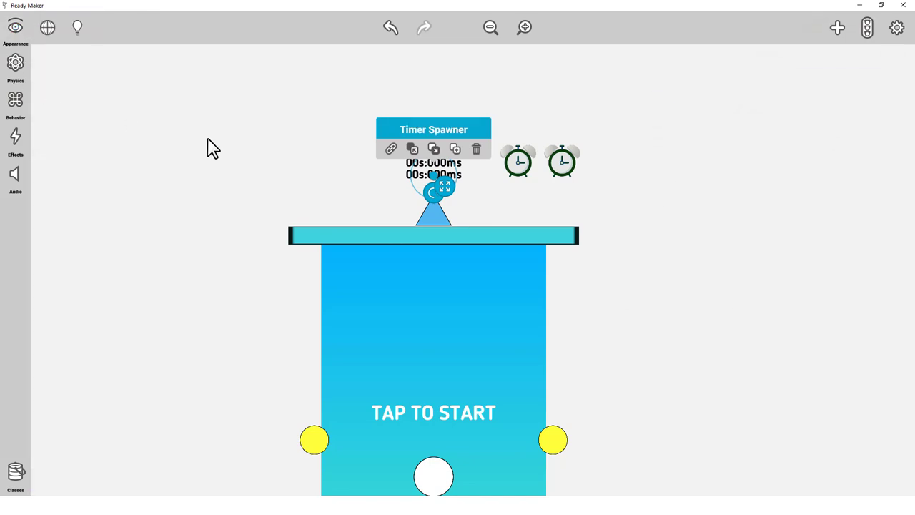
Step: Add the CD_Chicken artwork to the empty area beside the background, outside the yellow spawner
click(838, 27)
drag(746, 127, 723, 300)
drag(657, 236, 644, 287)
Step: Turn Solid off for CD_Chicken and set its width and height to 0.44
click(15, 29)
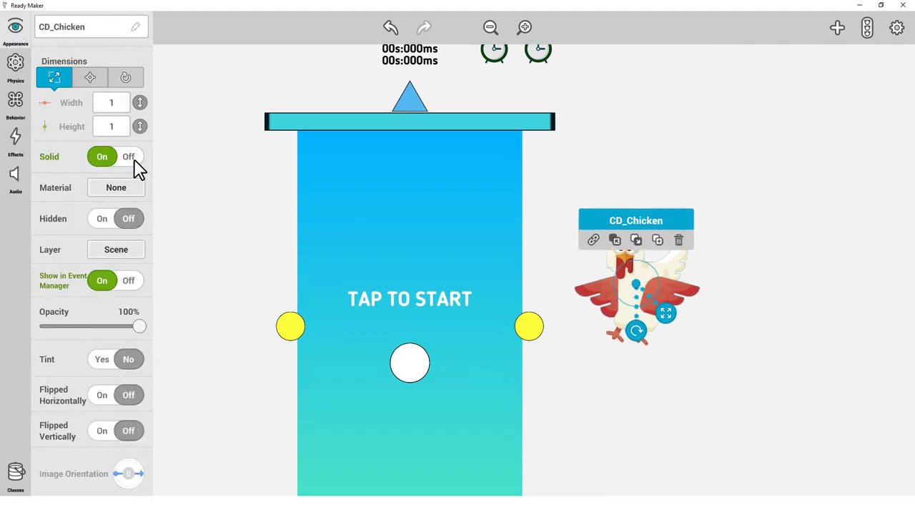
click(133, 160)
click(110, 103)
text(0.44)
click(115, 129)
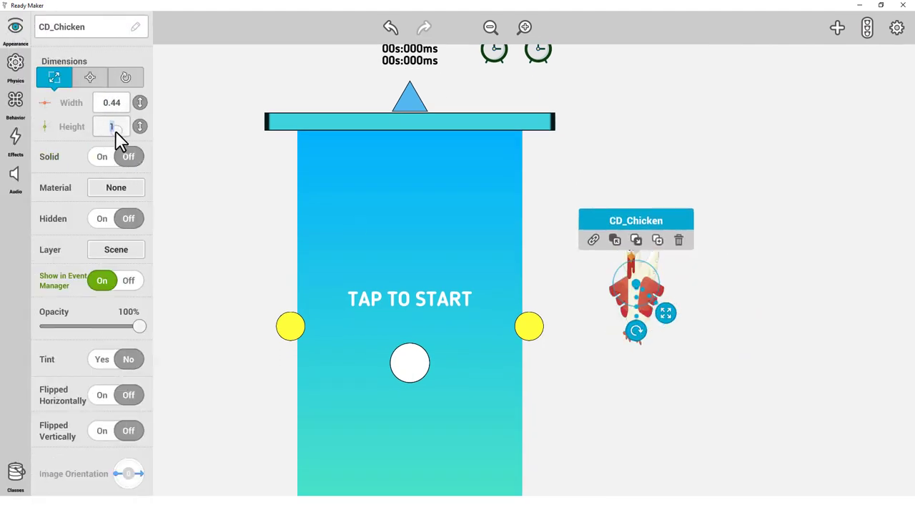
text(0.44)
click(16, 35)
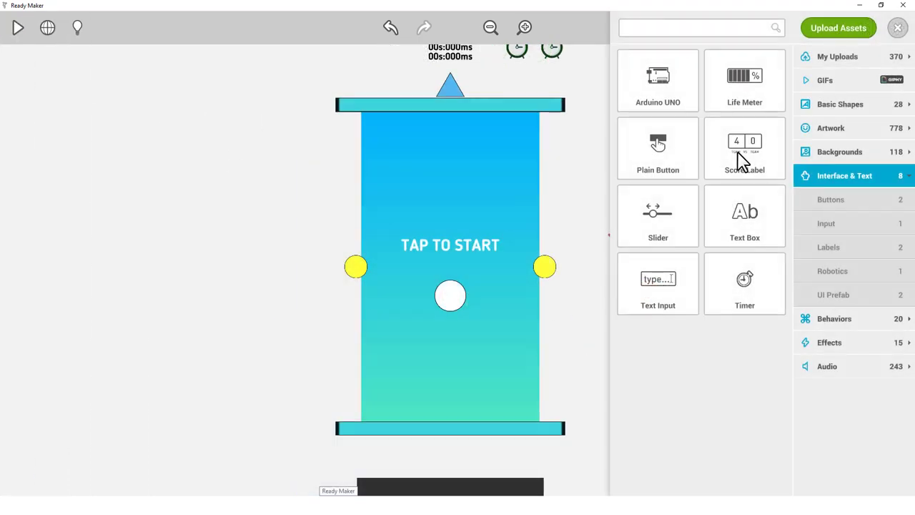
Step: Add a Score Label to the background above the TAP TO START text and turn its Solid off
drag(739, 160, 452, 157)
click(16, 29)
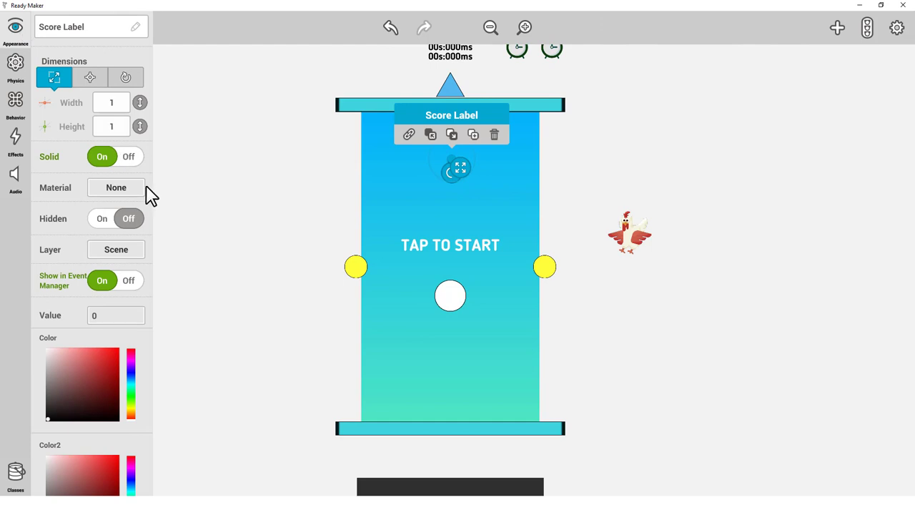
click(133, 160)
Step: Set both Score Label colors to white and position the label at X 0 and Y 1.8
drag(150, 278, 151, 149)
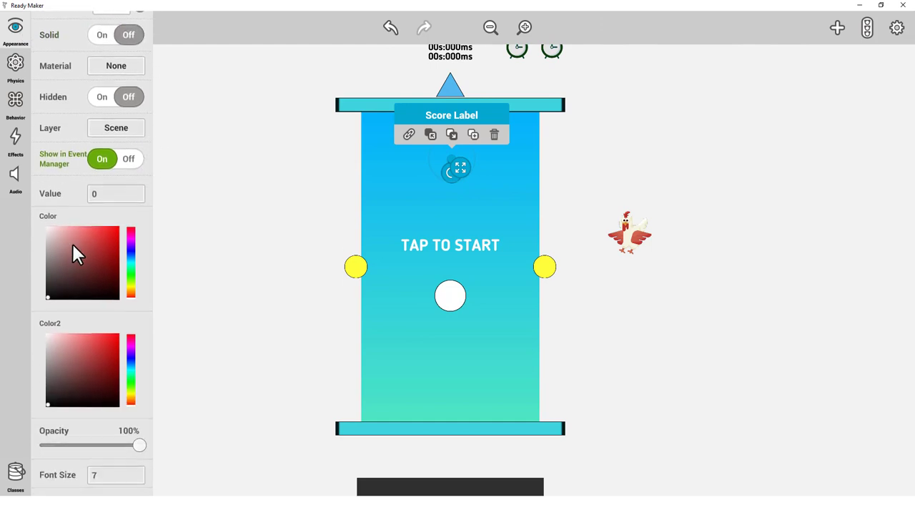
scroll(139, 241, up, 3)
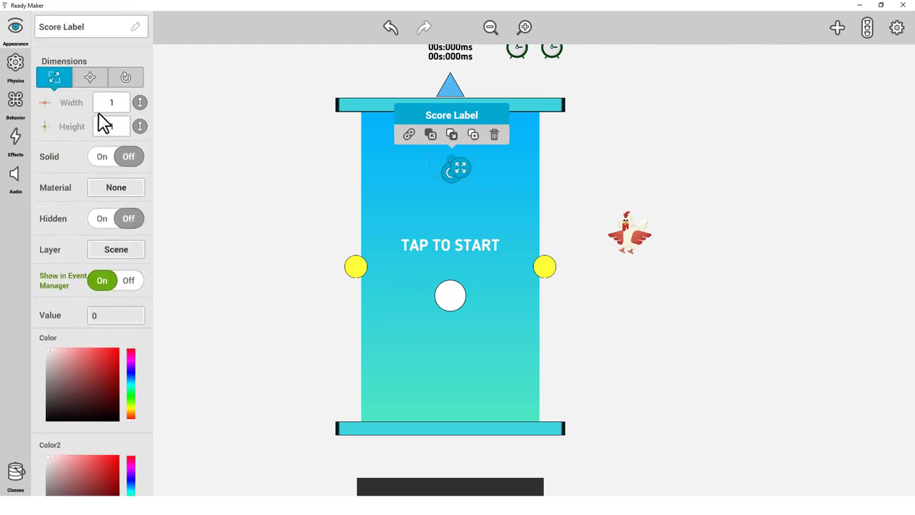
click(92, 80)
scroll(114, 131, up, 2)
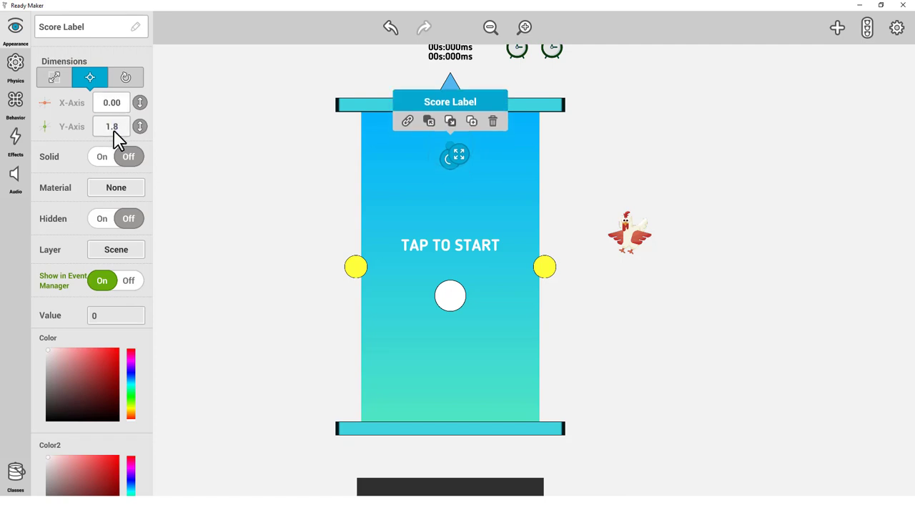
Step: Lower the Score Label's opacity slightly
scroll(143, 93, down, 4)
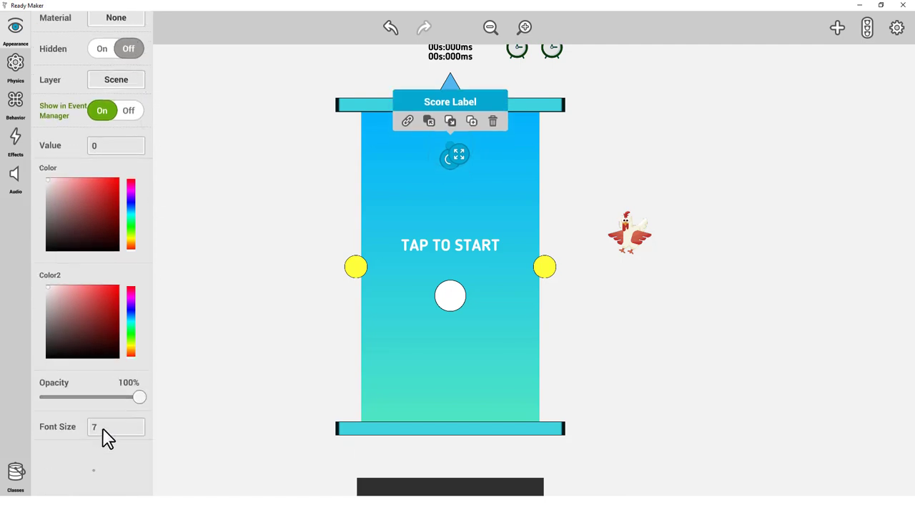
drag(139, 397, 126, 402)
click(15, 42)
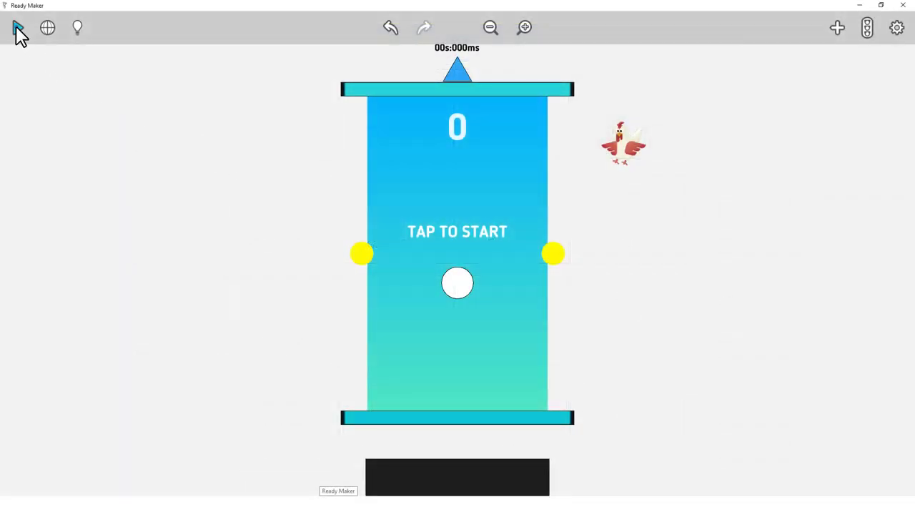
Step: Run the game and tap the play area to test starting and jumping
click(16, 27)
click(493, 322)
click(493, 321)
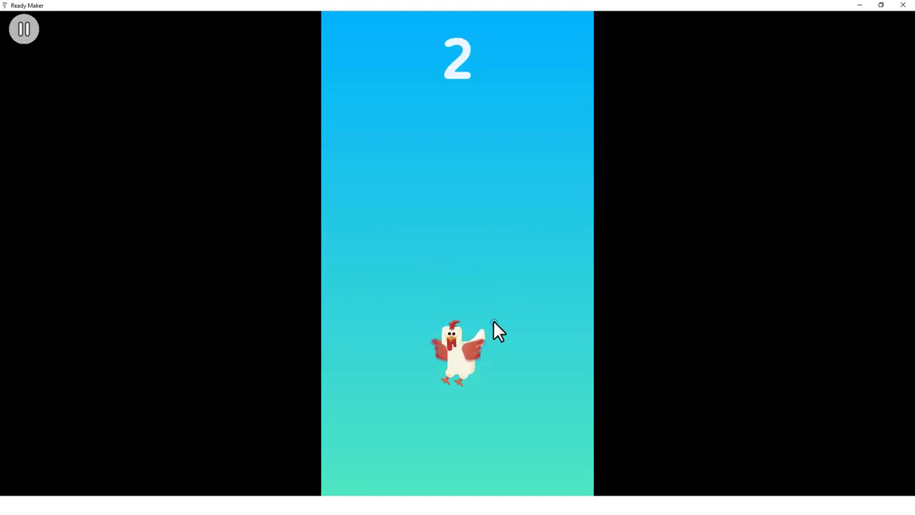